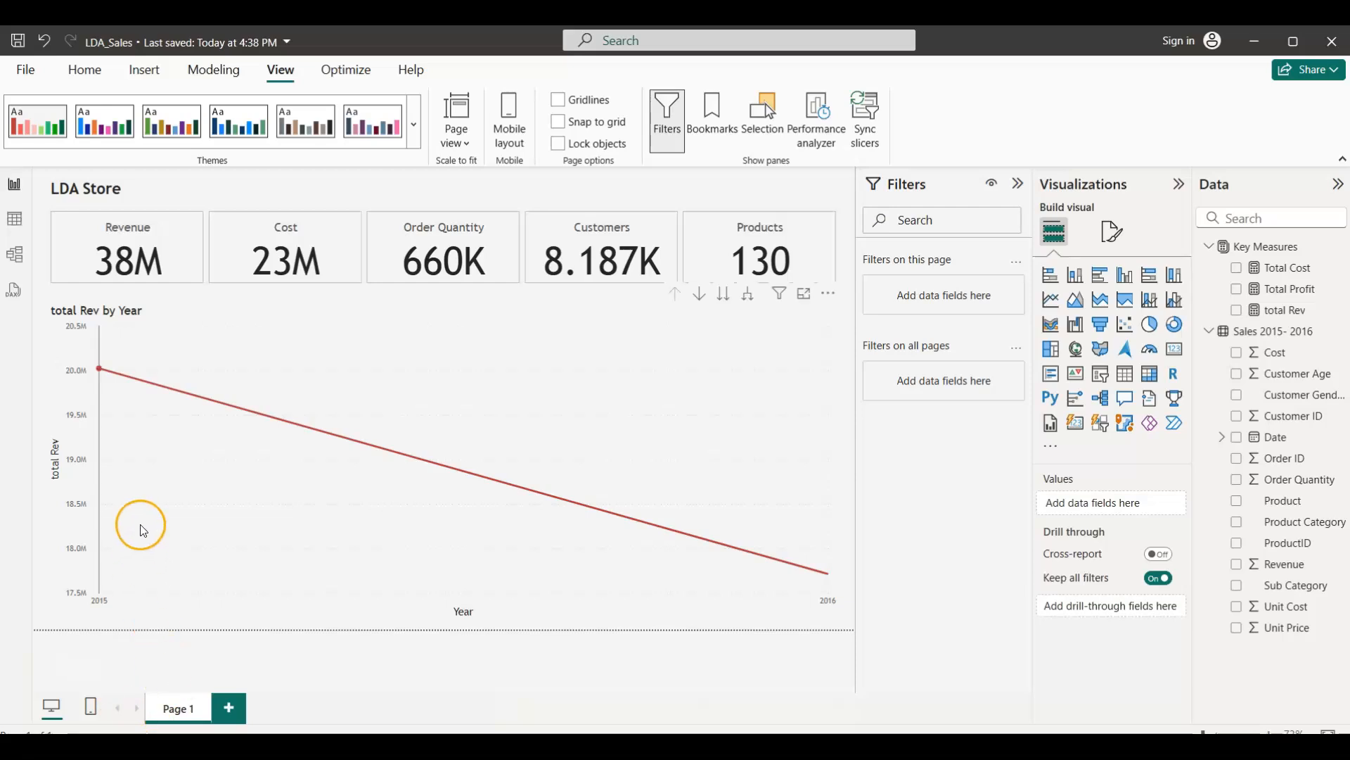
Narrow the revenue line chart to about a third of the page width and place a copy beside it showing Total Cost
left_click(176, 311)
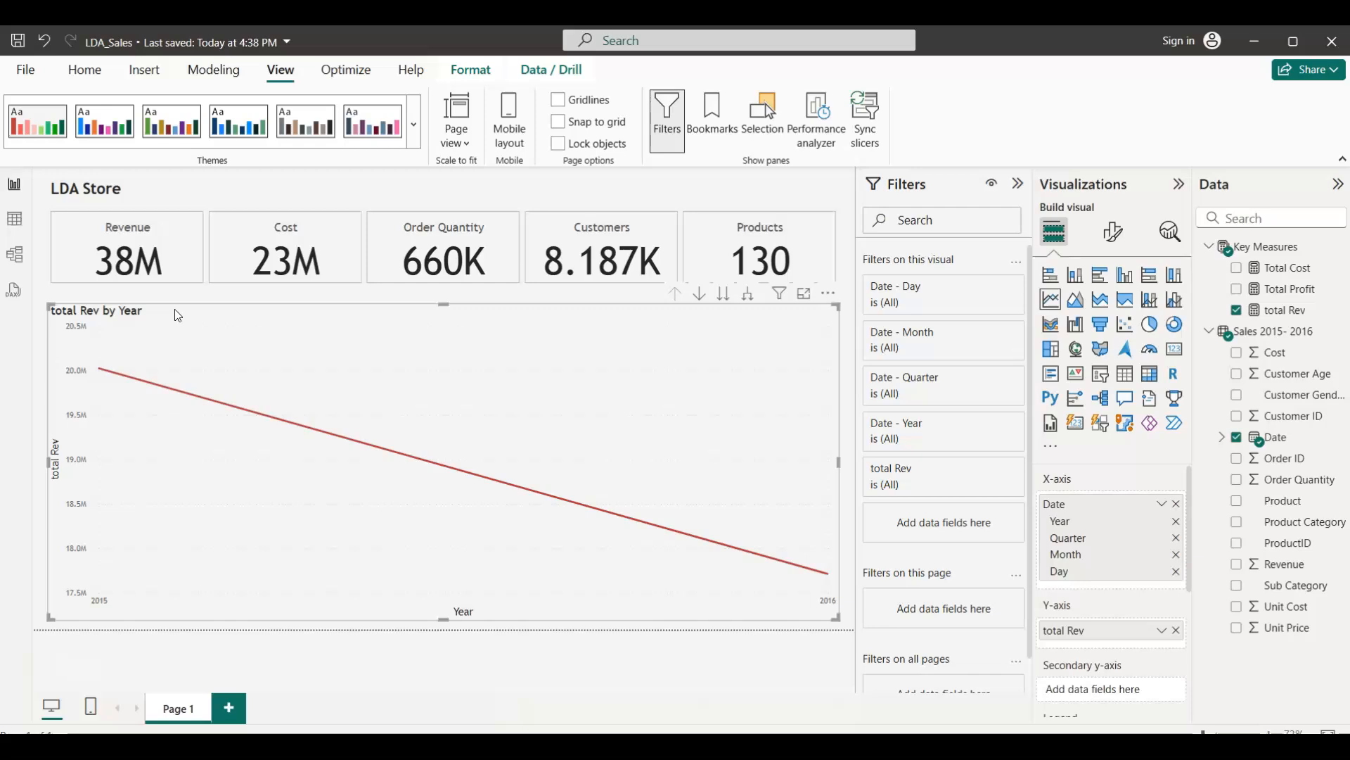
left_click_drag(837, 464, 317, 412)
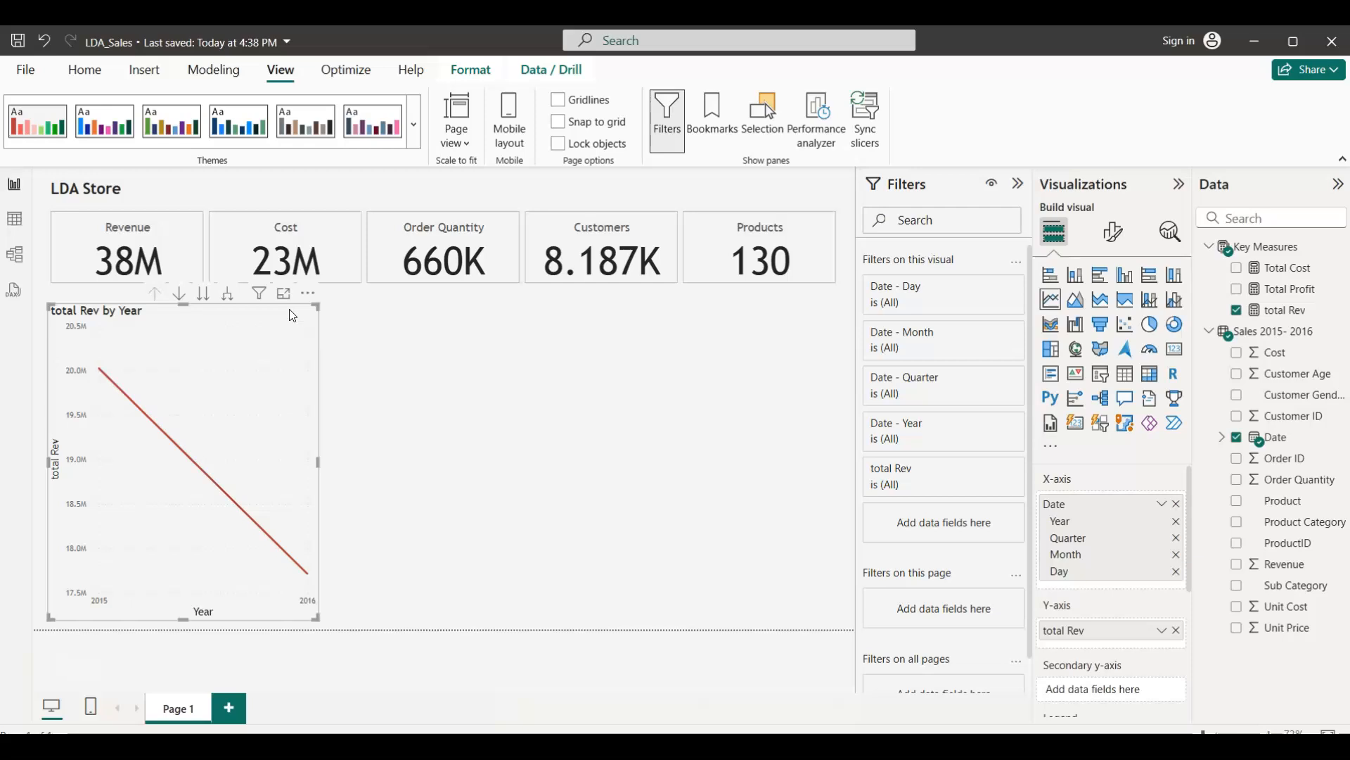
key("ctrl+v")
left_click_drag(293, 315, 574, 321)
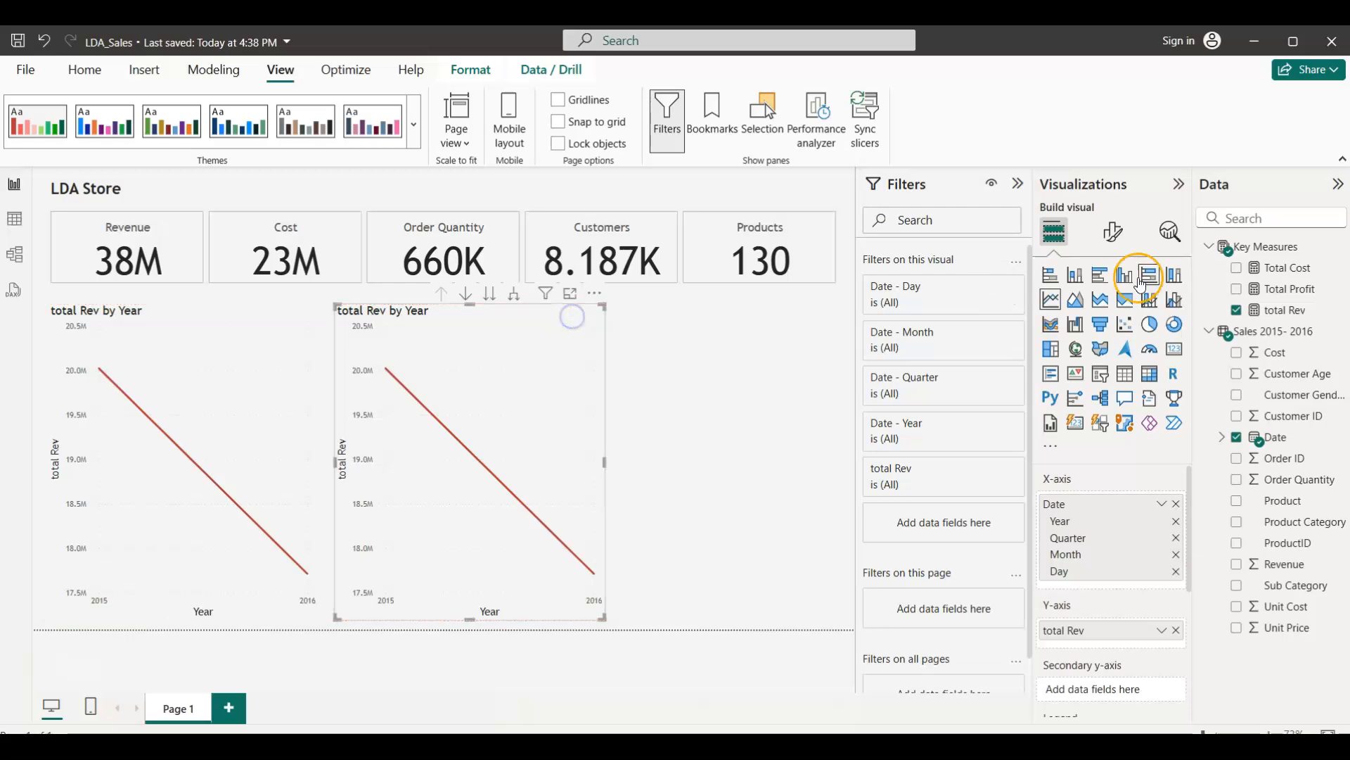
left_click(1237, 310)
left_click(1237, 268)
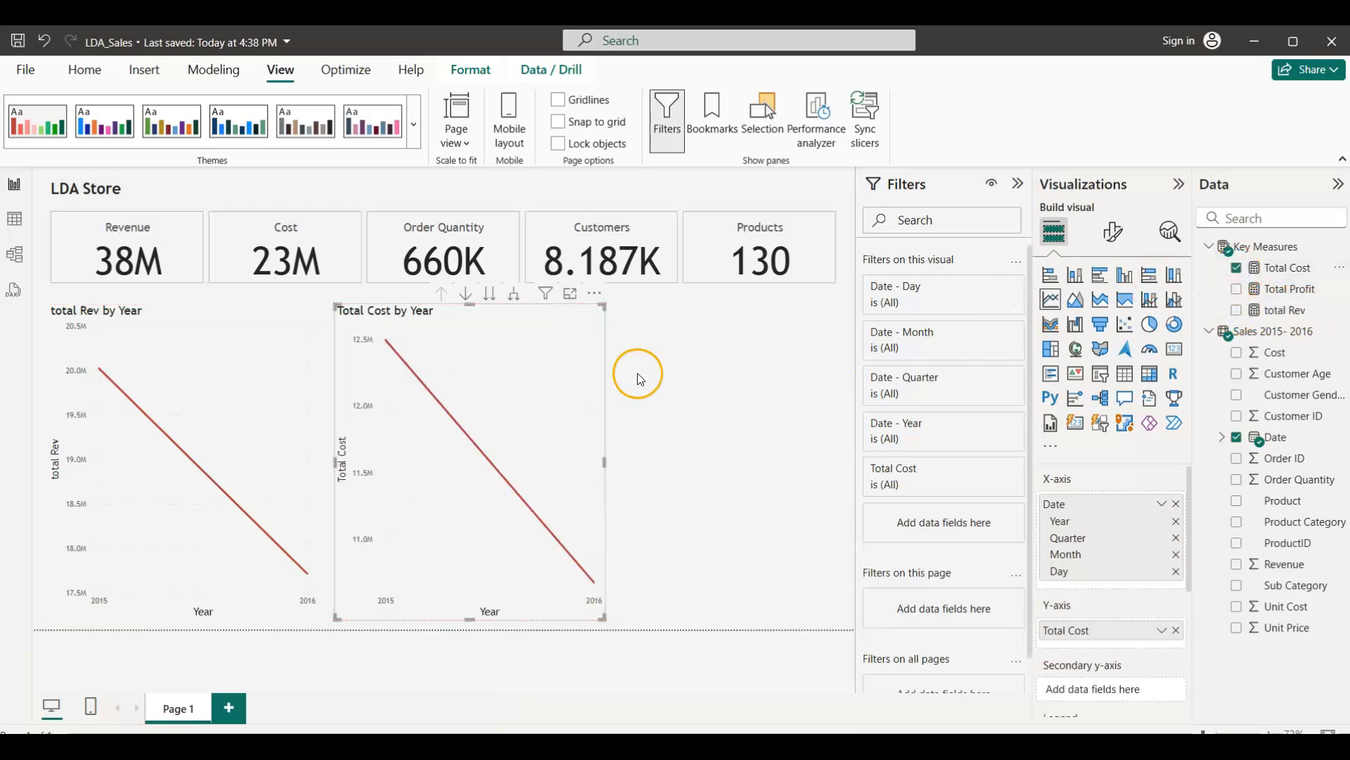
Duplicate the Total Cost line chart into the free space beside it and switch the copy's measure to Total Profit
key("ctrl+c")
key("ctrl+v")
left_click_drag(543, 323, 789, 316)
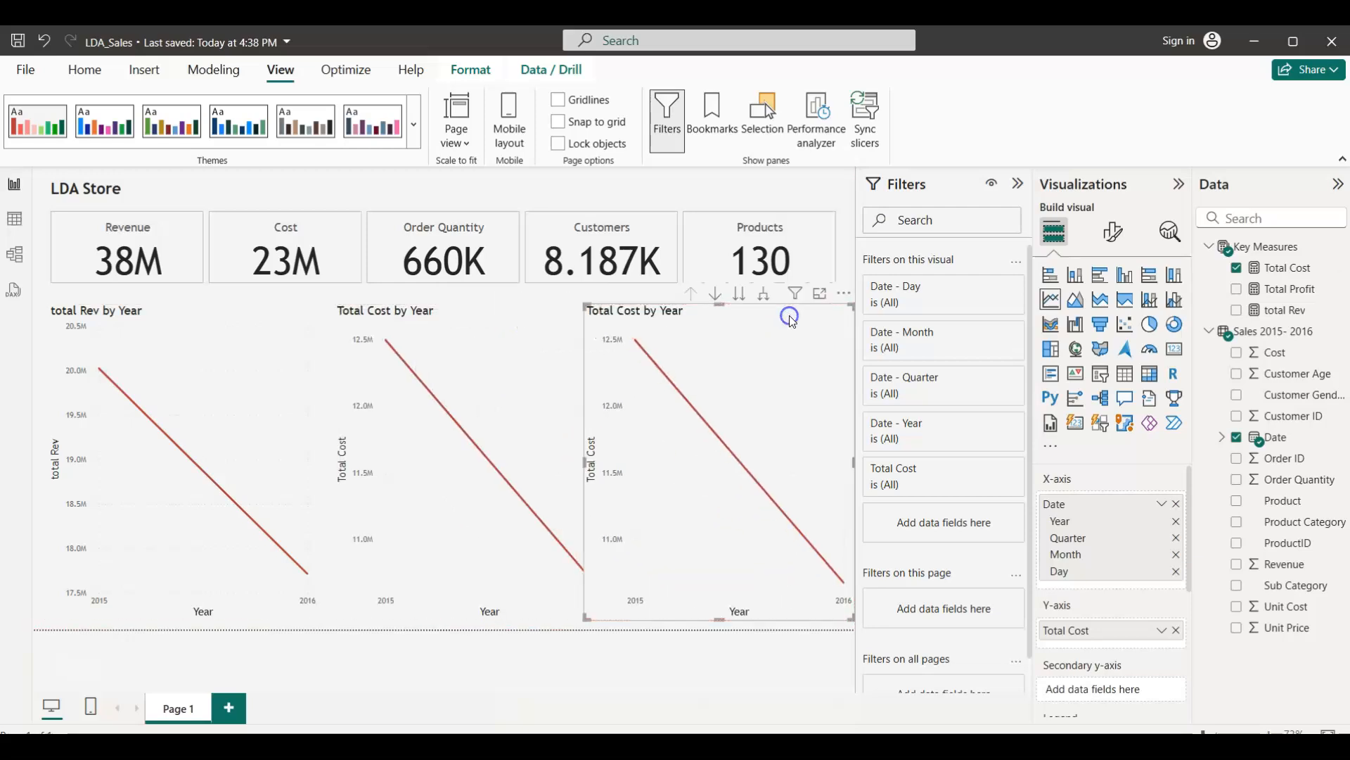
left_click(1235, 289)
left_click(1237, 268)
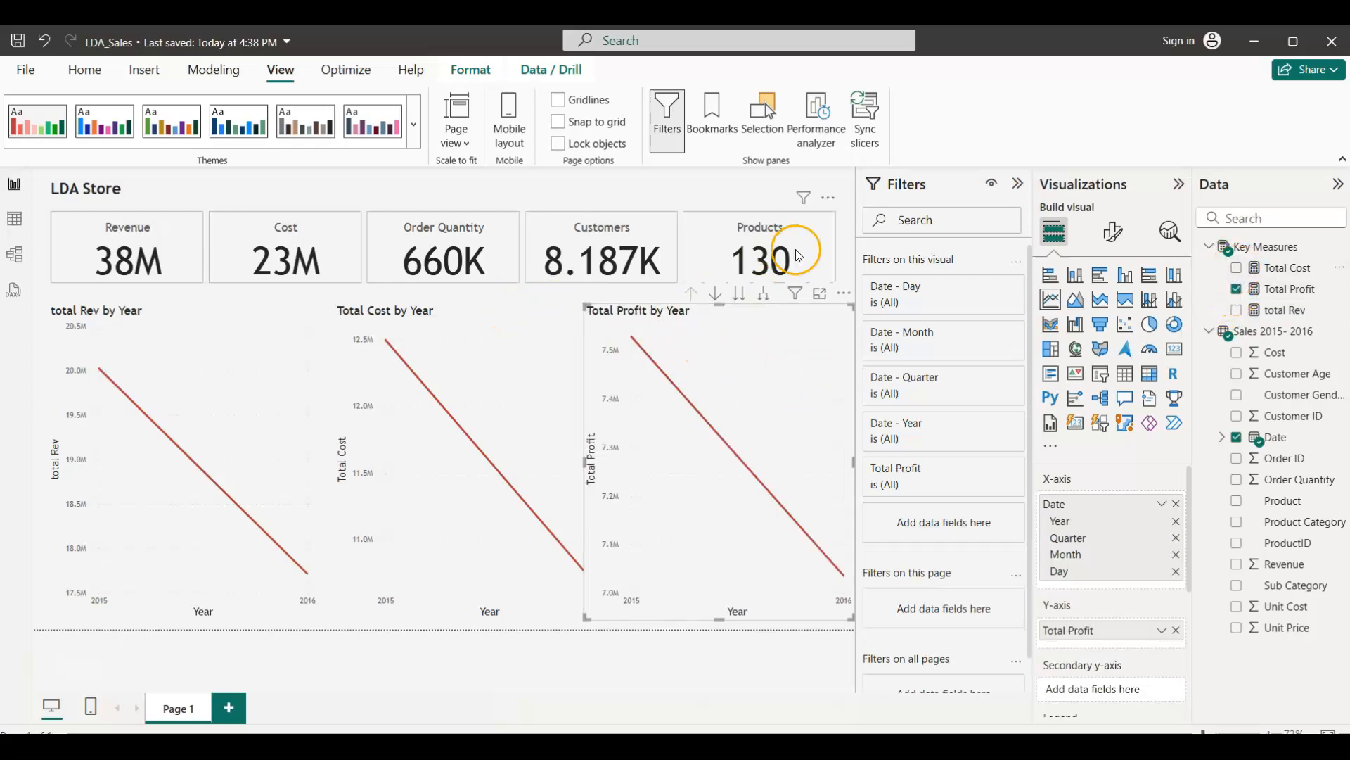
left_click(841, 189)
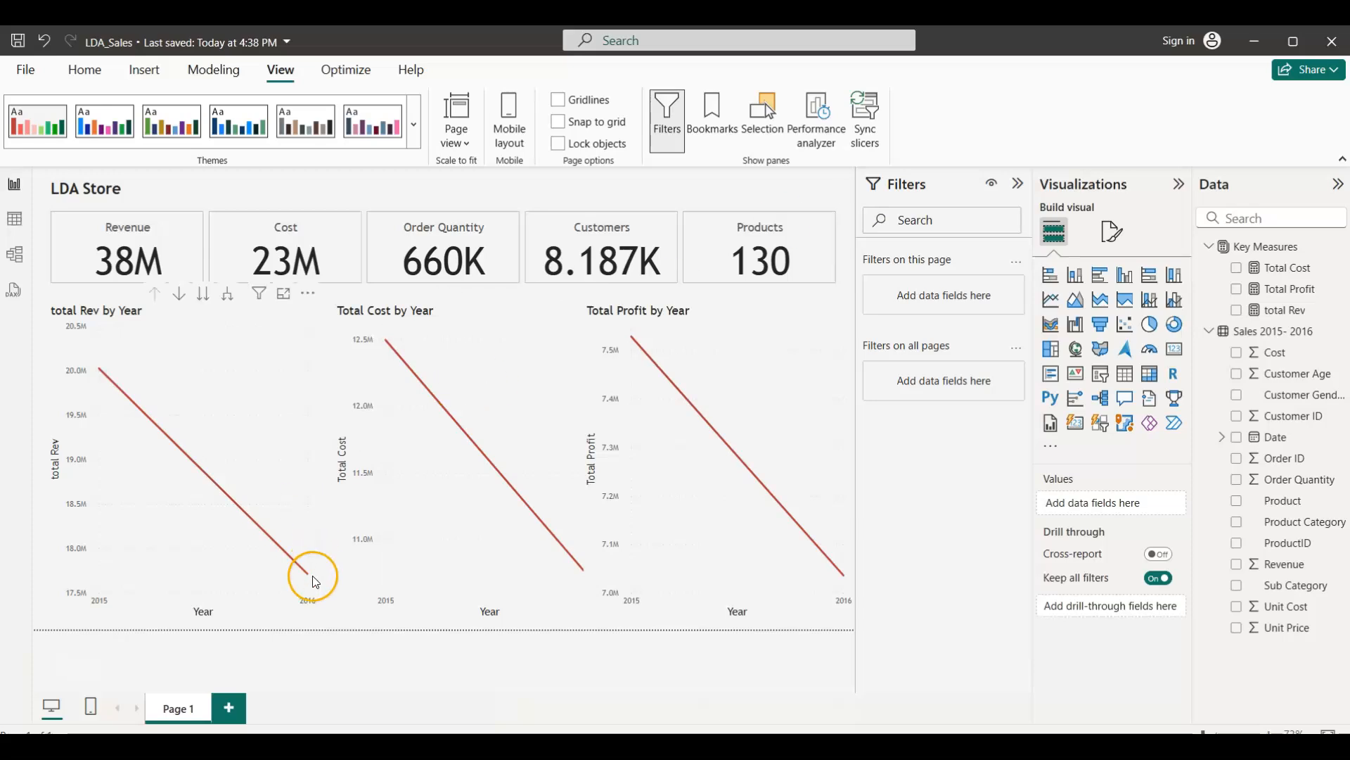
Delete the Total Profit and Total Cost line charts from the page
left_click(751, 323)
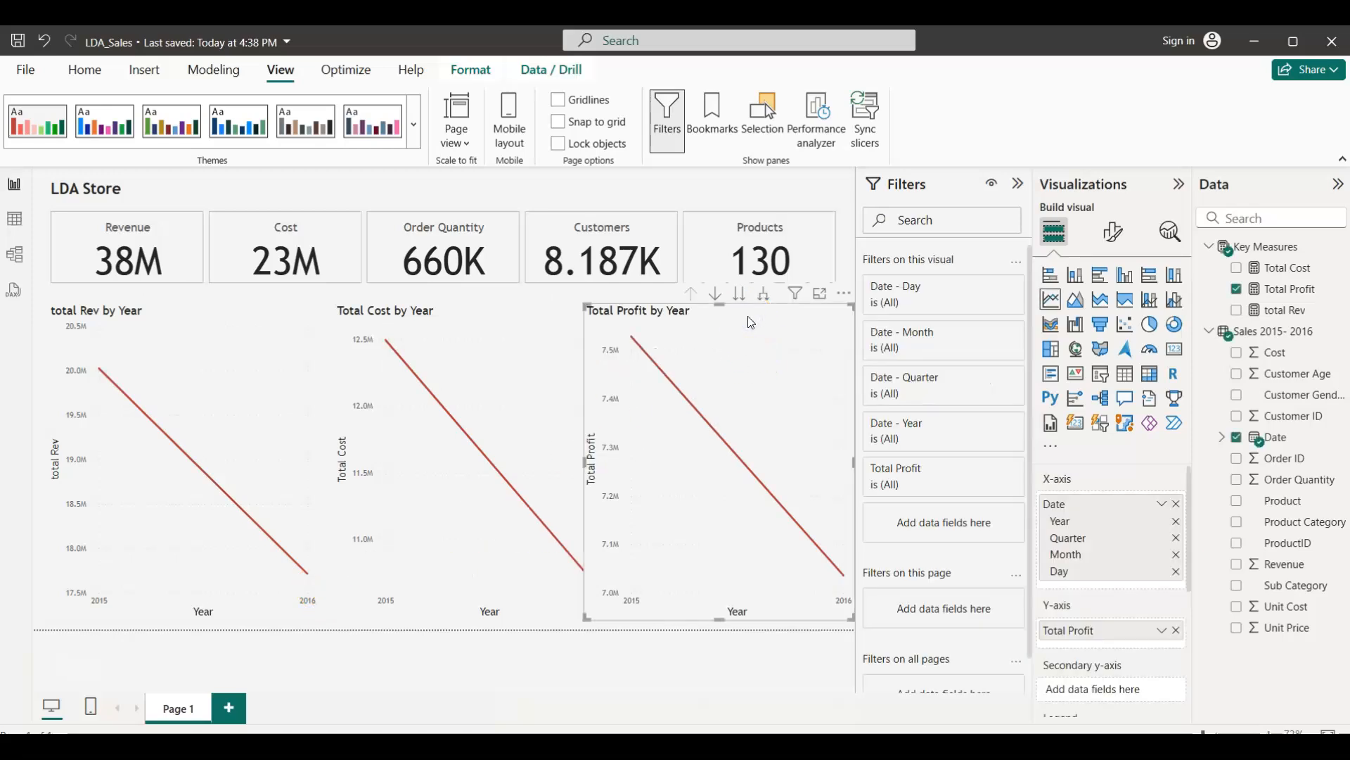
key("Delete")
left_click(550, 321)
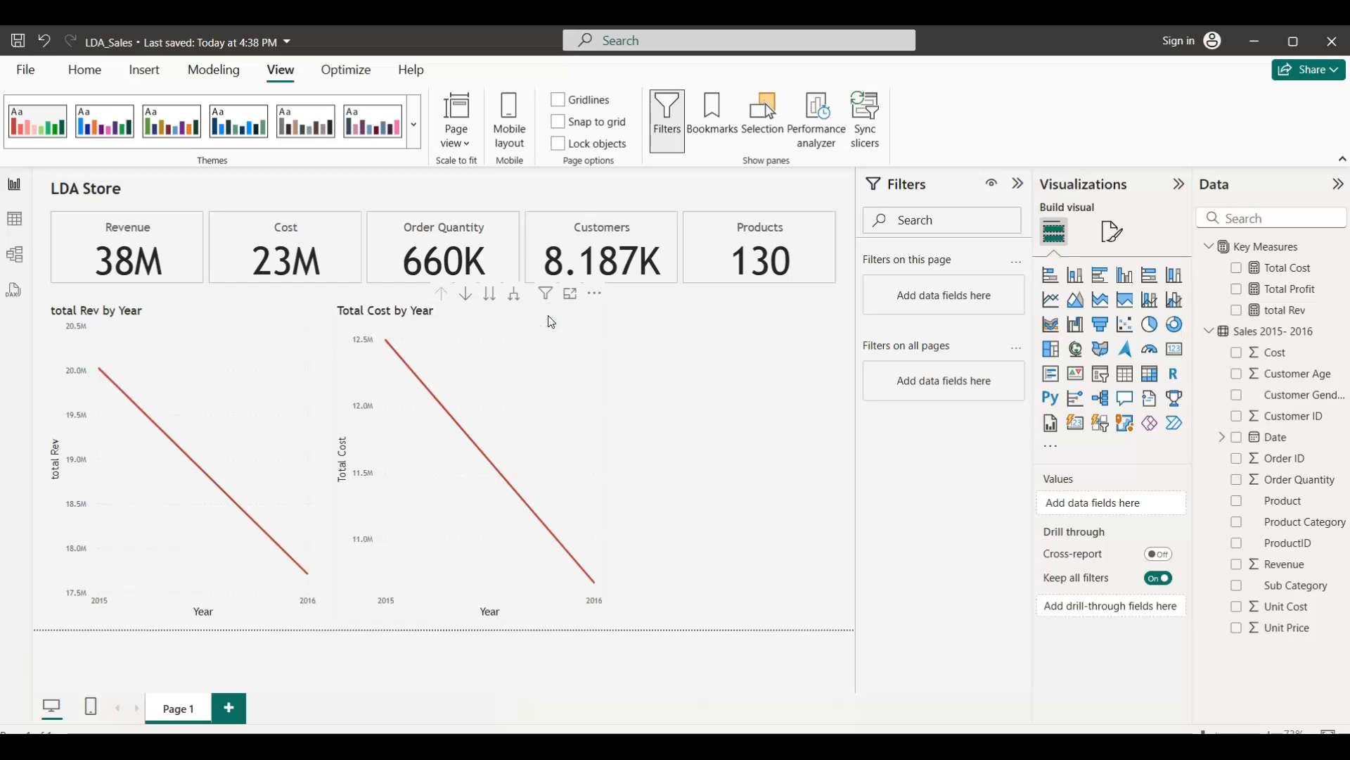
key("Delete")
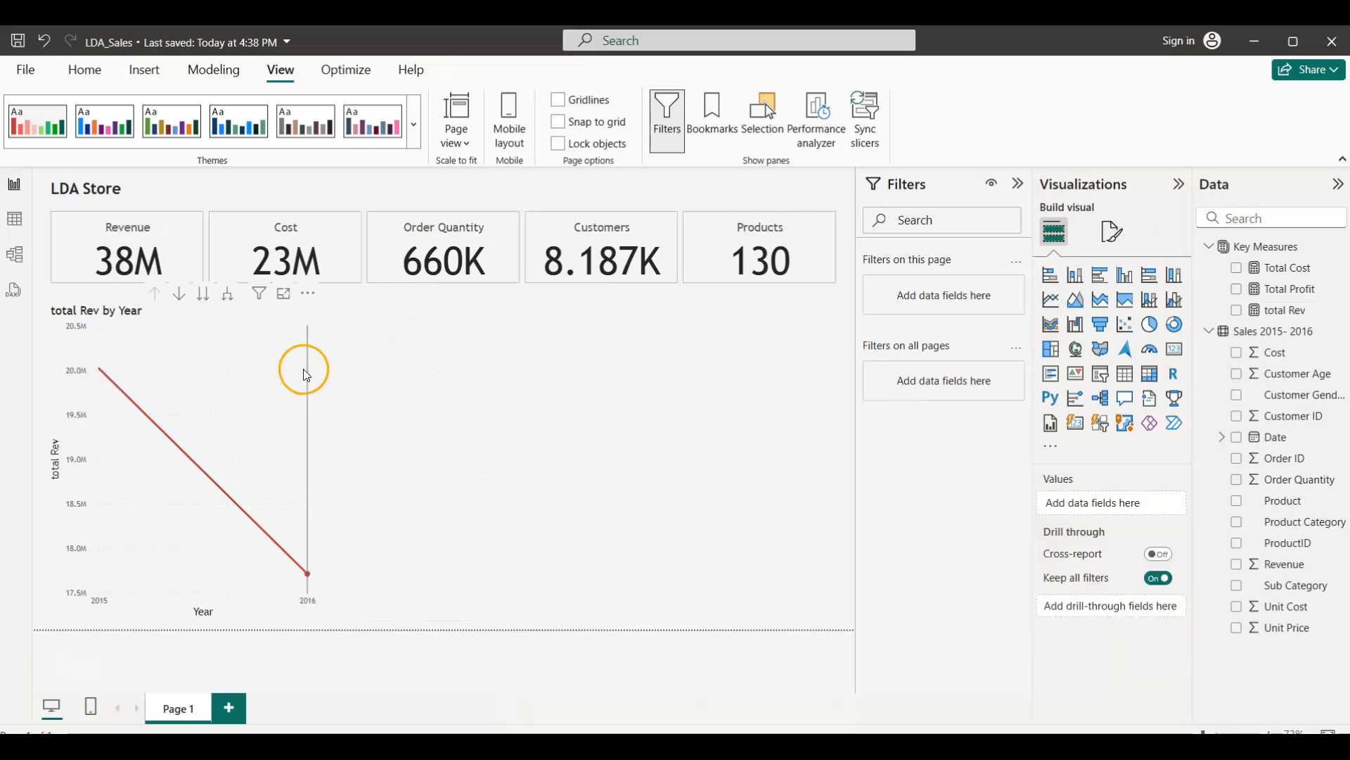
Widen the remaining revenue line chart to span the full width of the card row
left_click(319, 456)
left_click_drag(318, 464, 839, 476)
left_click(356, 172)
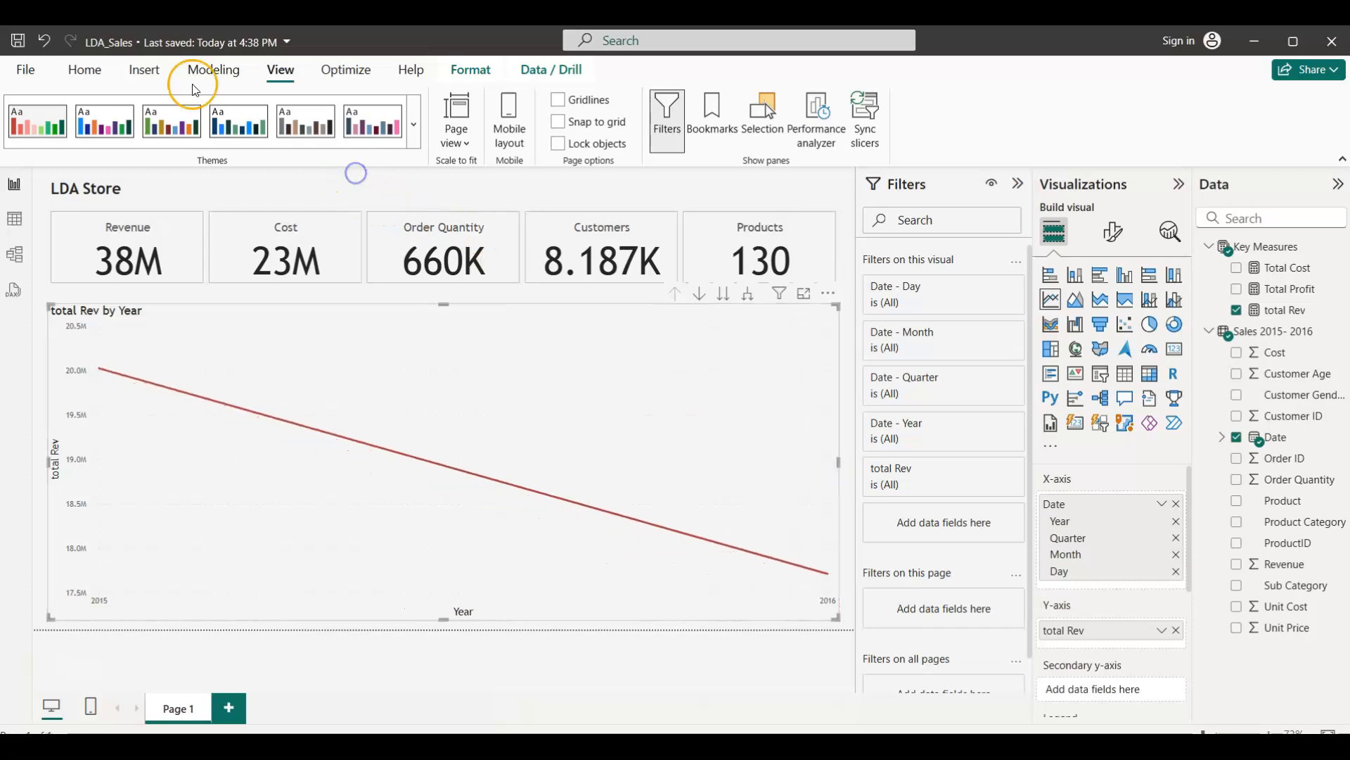
Check in the preview features options whether Field parameters is enabled, then return to the report
left_click(213, 73)
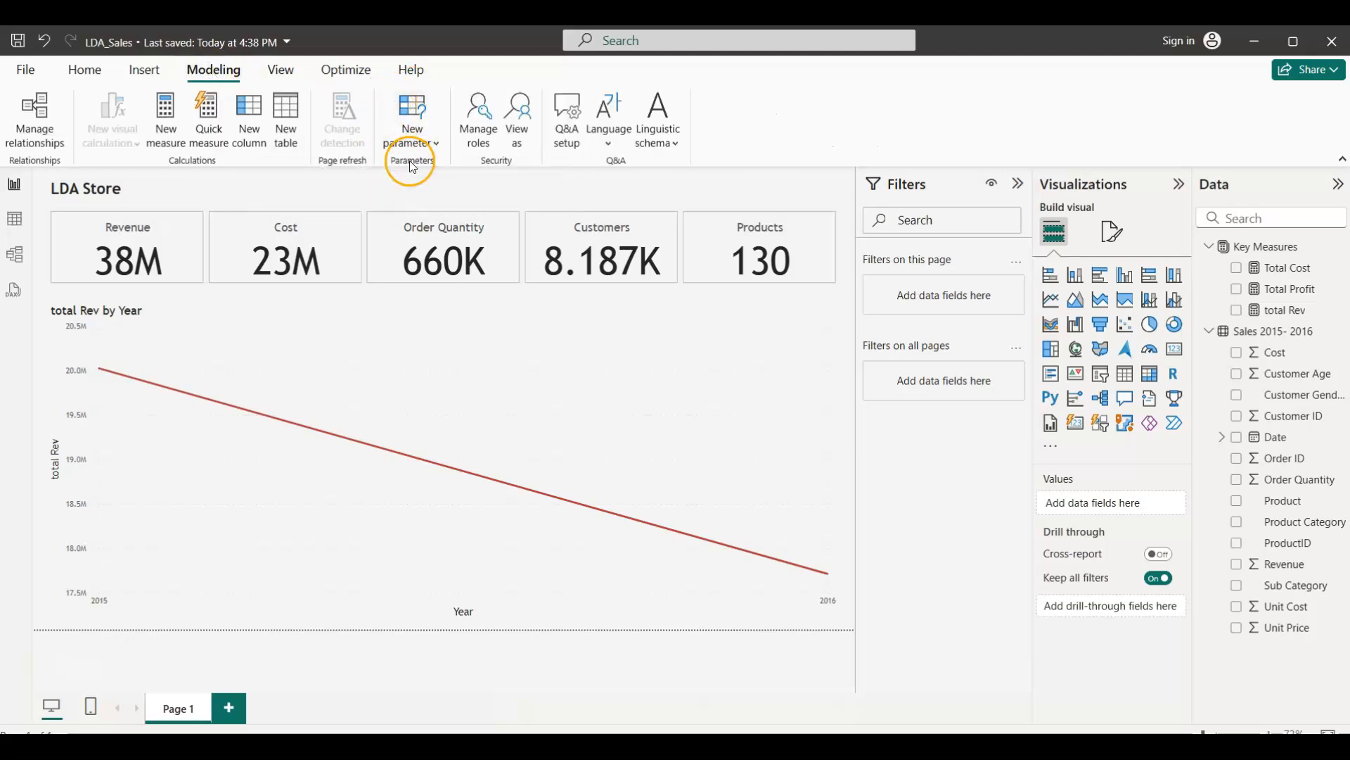
left_click(28, 70)
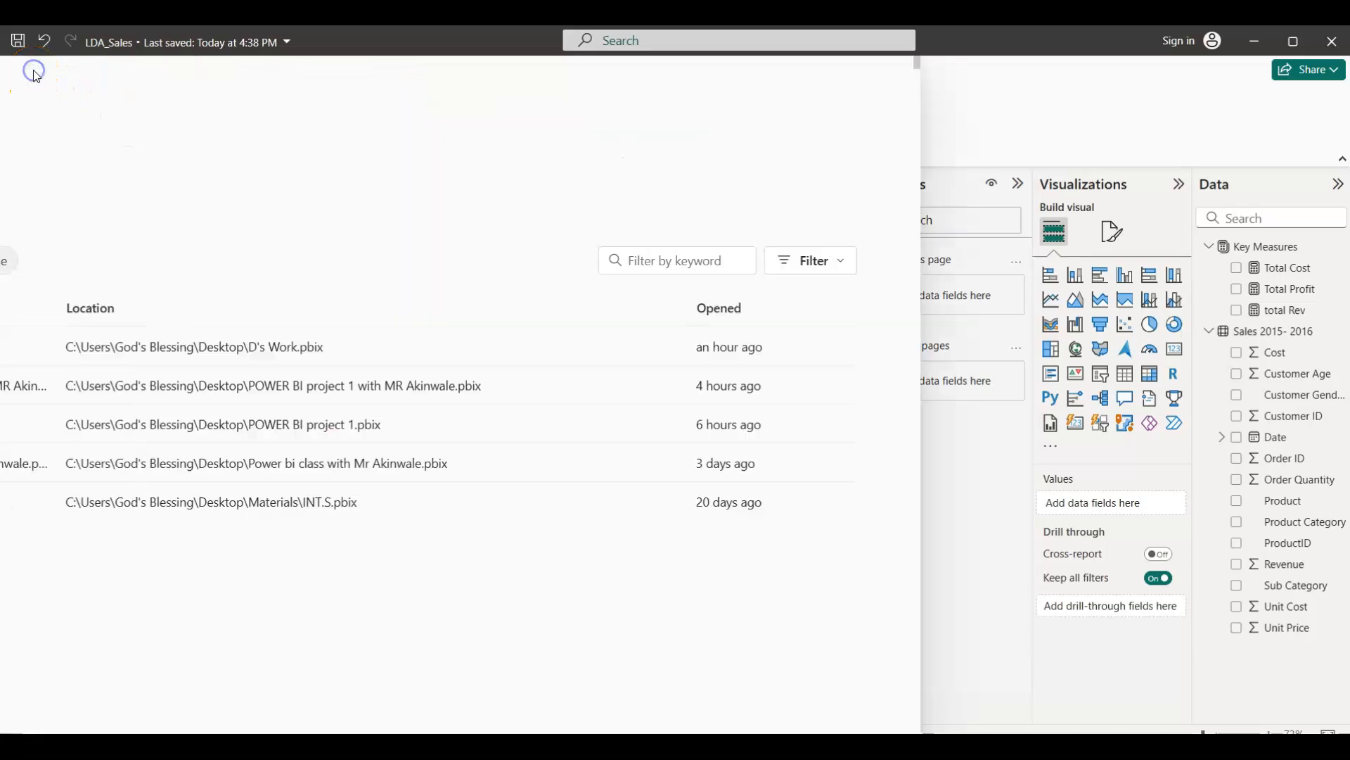
left_click(88, 697)
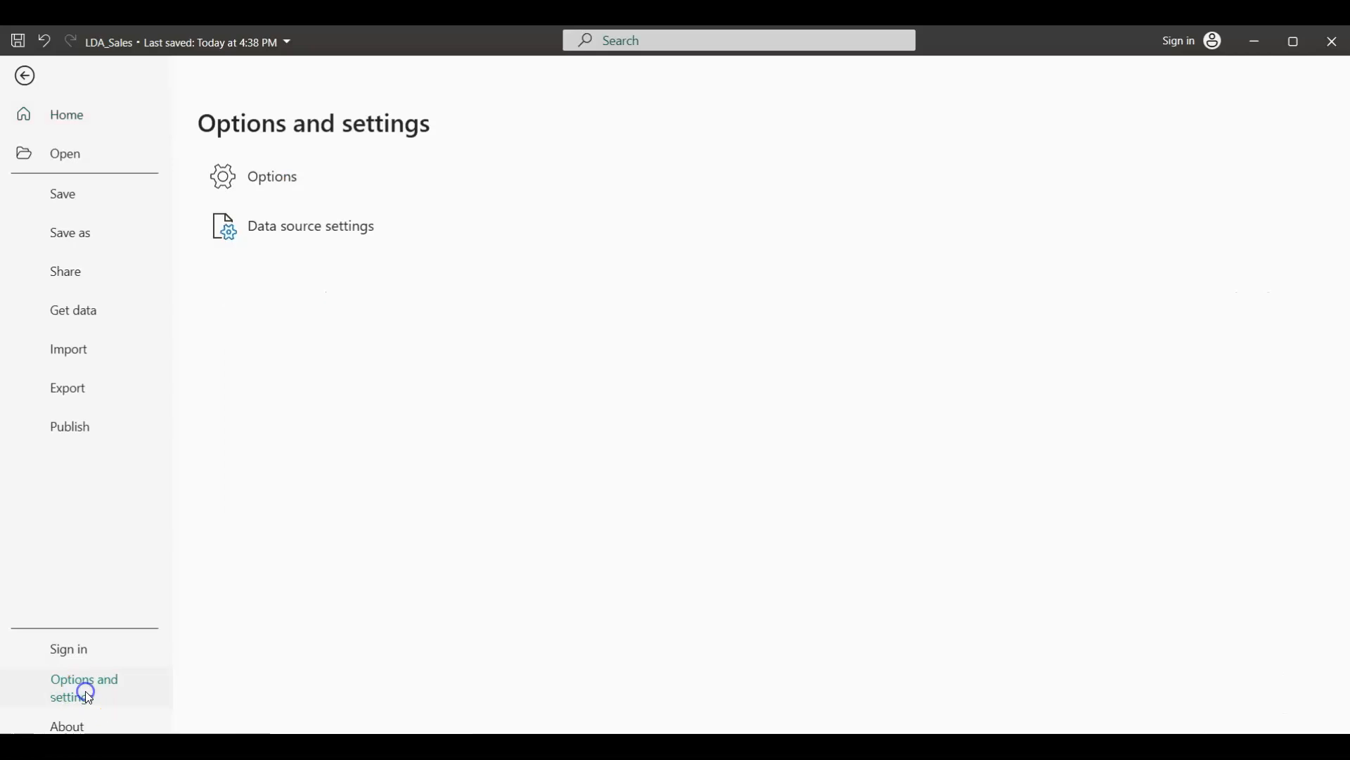
left_click(268, 187)
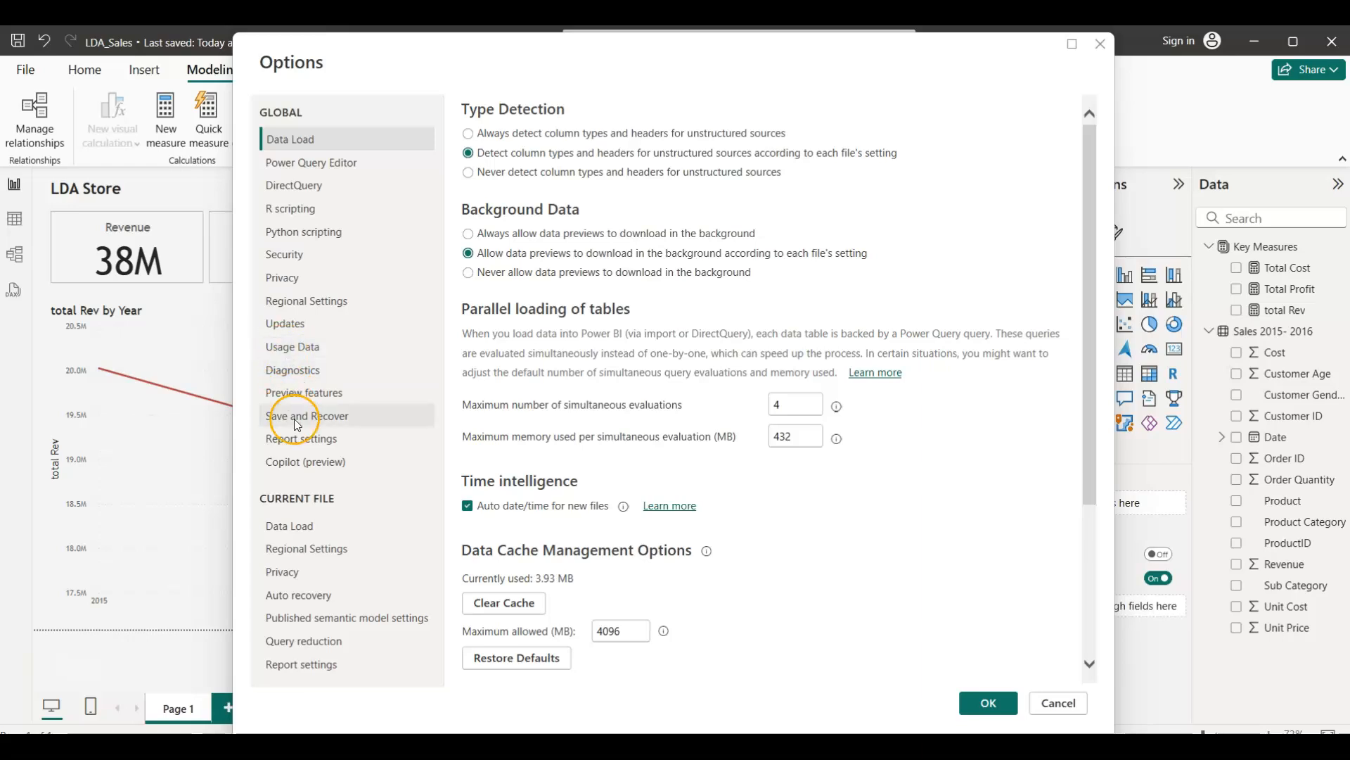
left_click(295, 401)
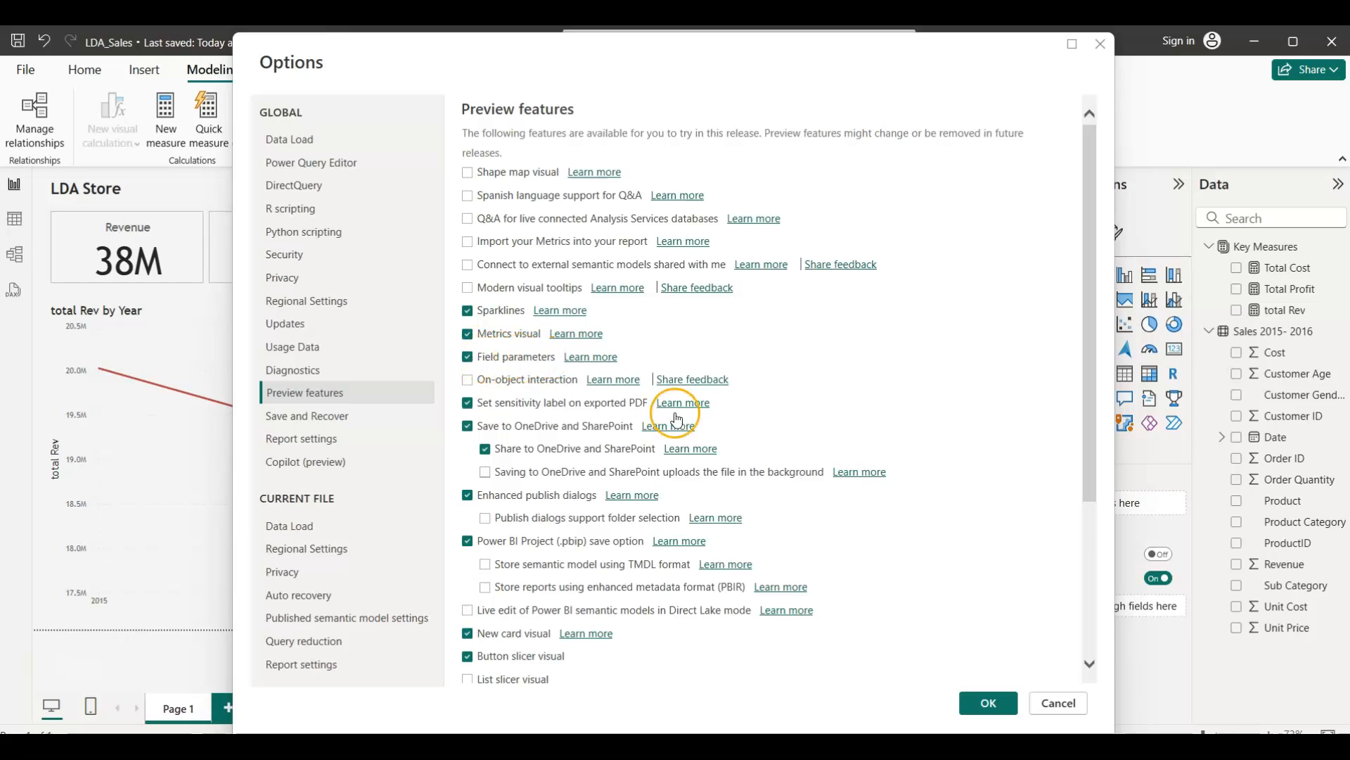
left_click(986, 708)
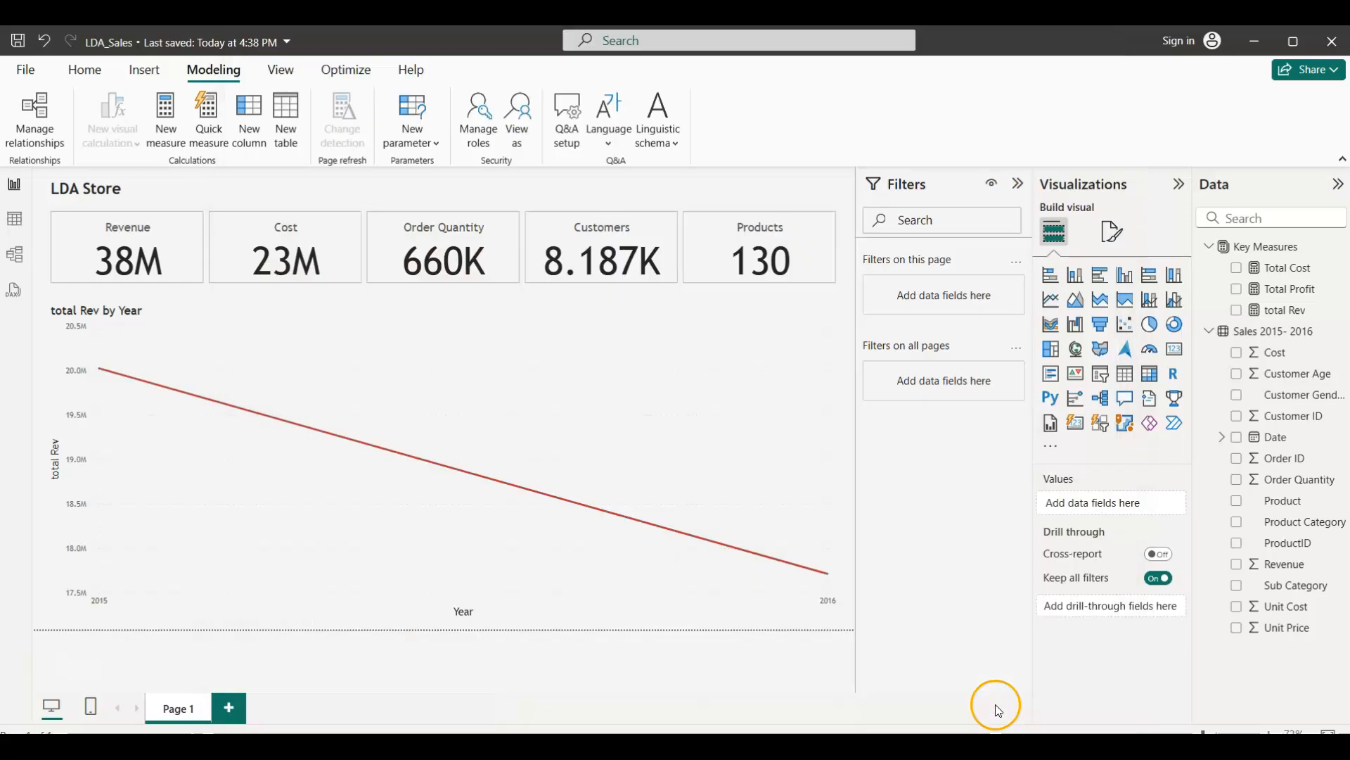
Start a new fields parameter and name it Sales View
left_click(438, 147)
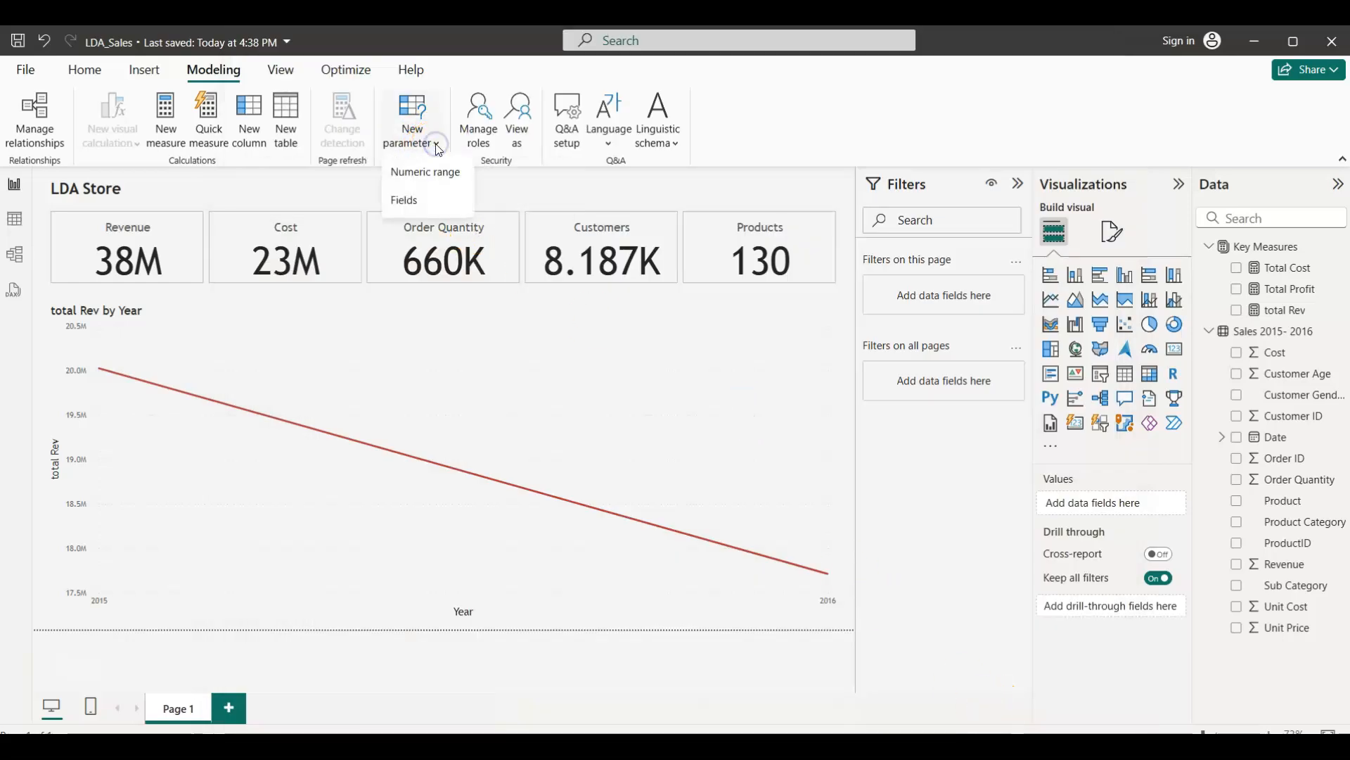
left_click(411, 198)
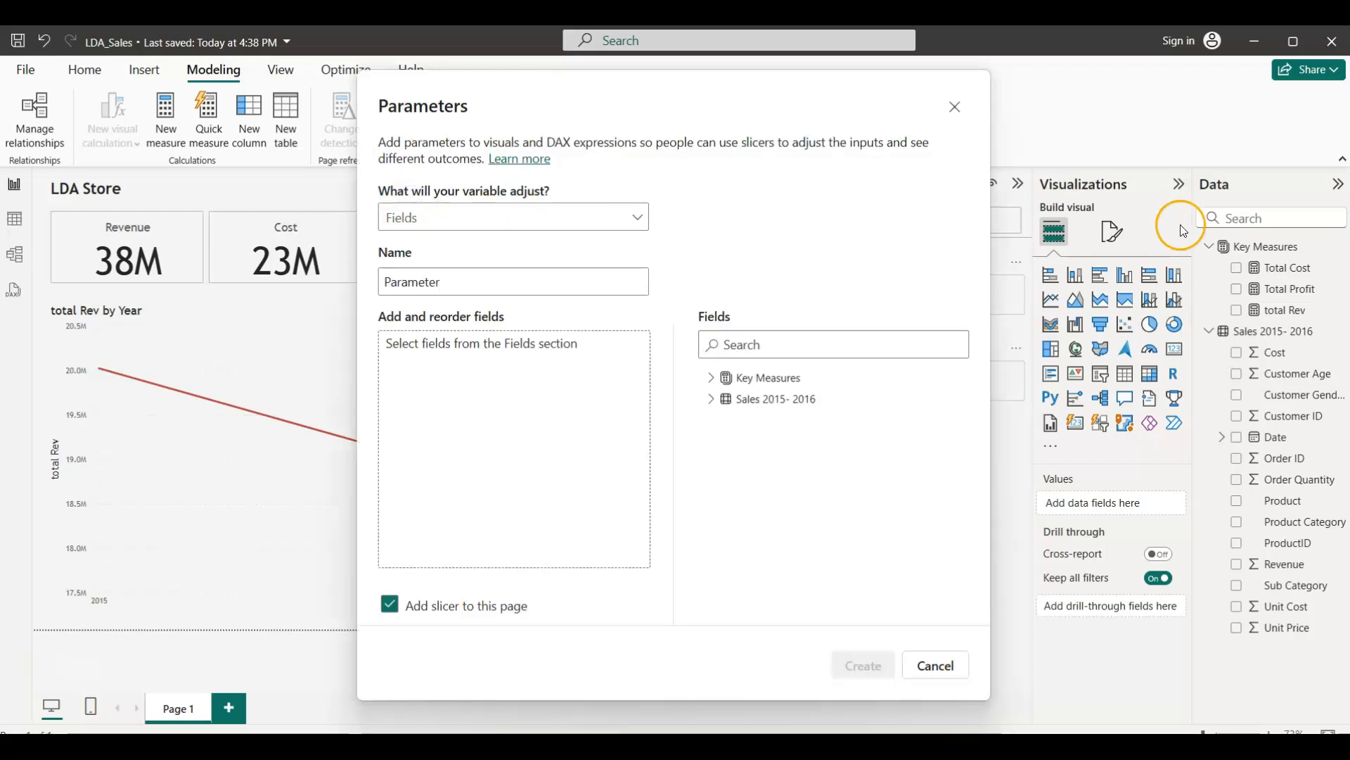
left_click_drag(443, 285, 431, 284)
key("BackSpace")
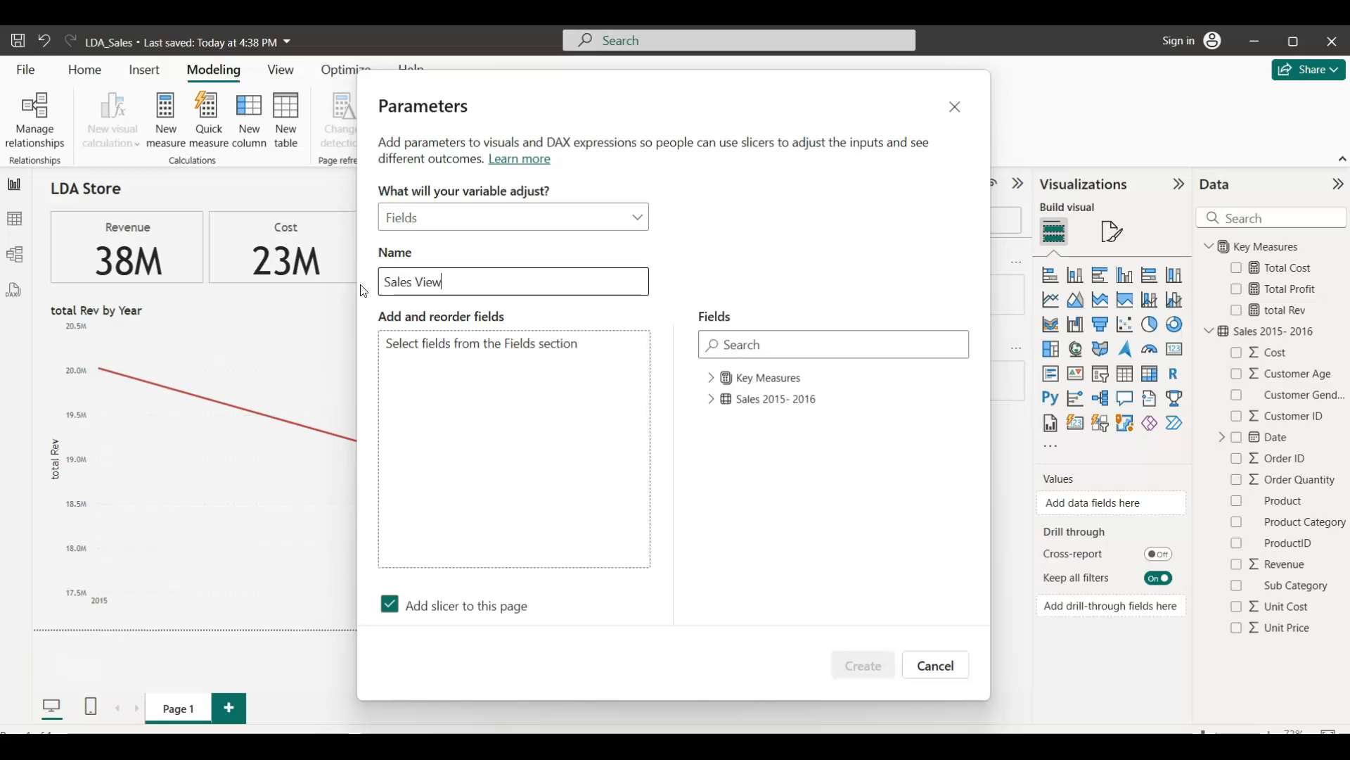
Add Total Cost, Total Profit and total Rev from Key Measures to the parameter and create it with a slicer on this page
left_click(400, 361)
left_click(561, 345)
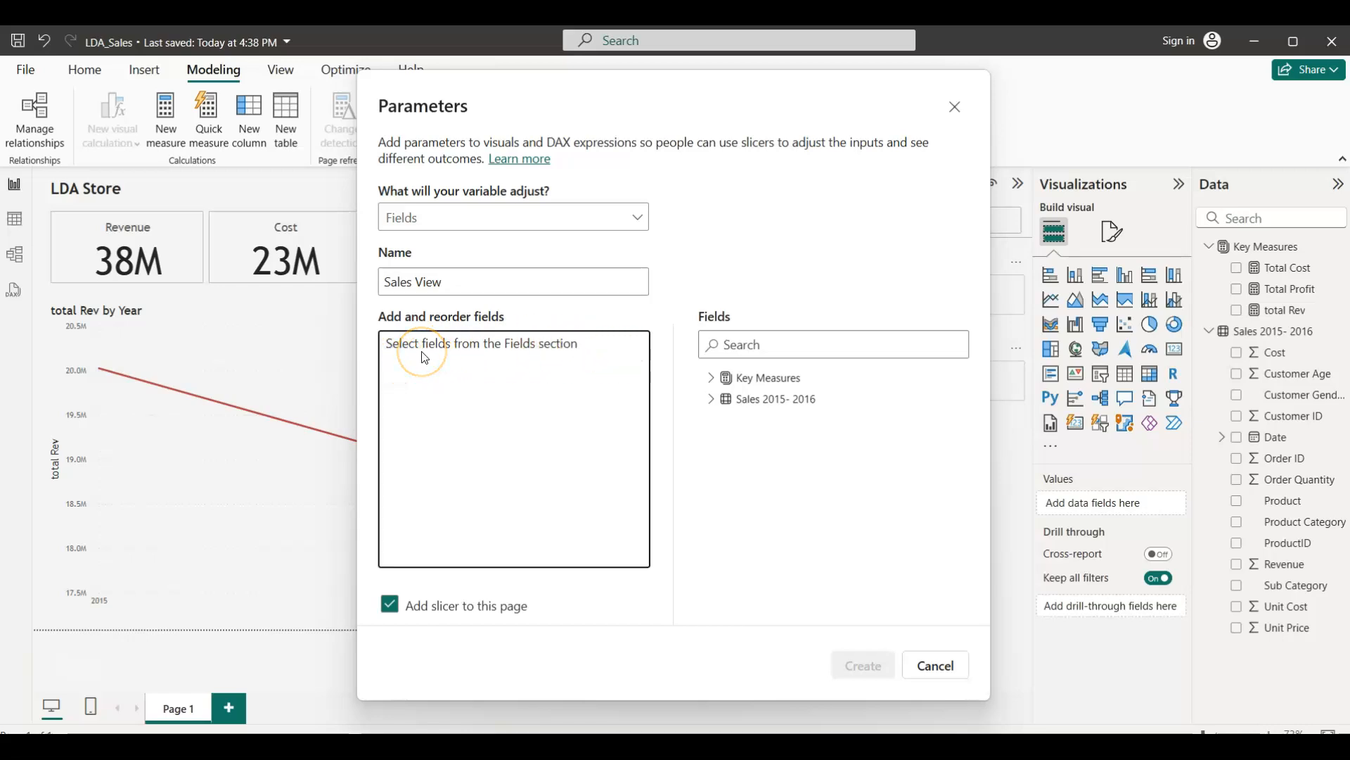
left_click(712, 379)
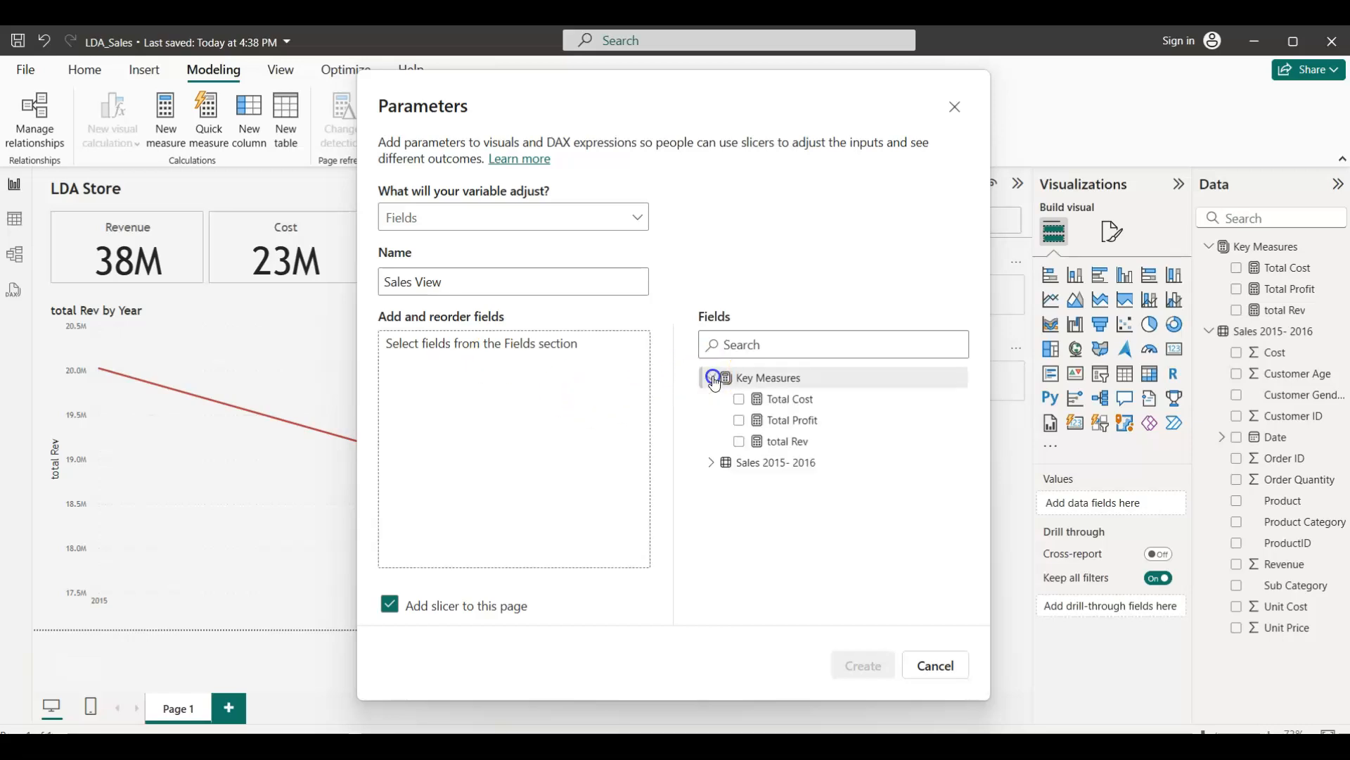
left_click(739, 399)
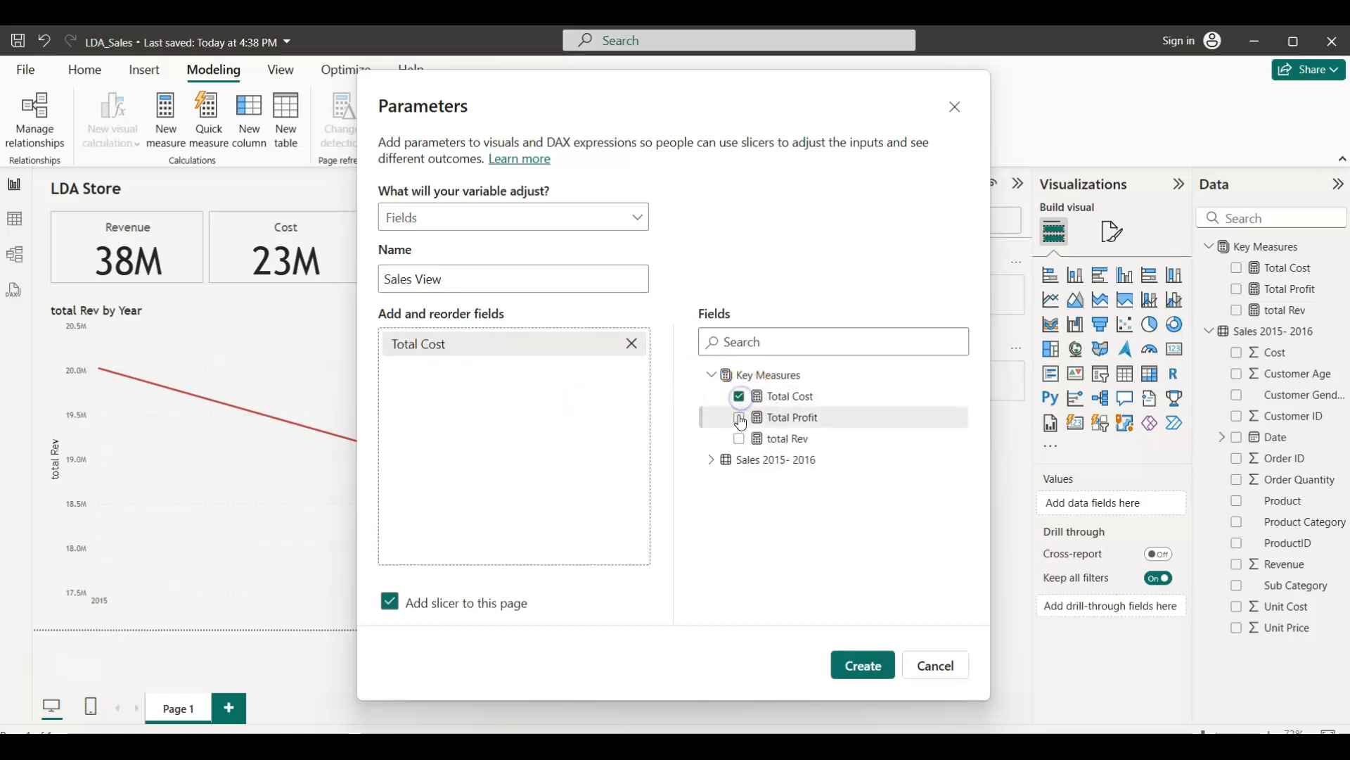
left_click(740, 420)
left_click(739, 439)
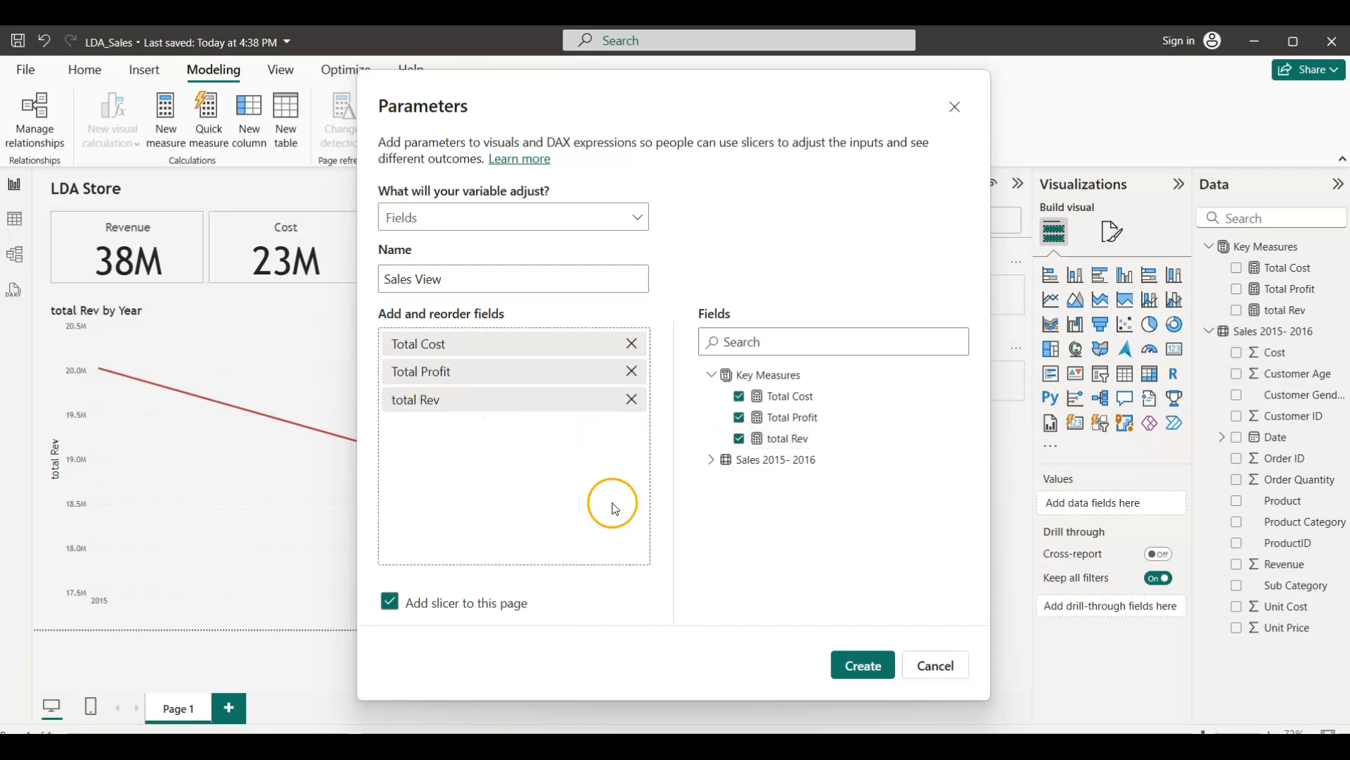
left_click(867, 666)
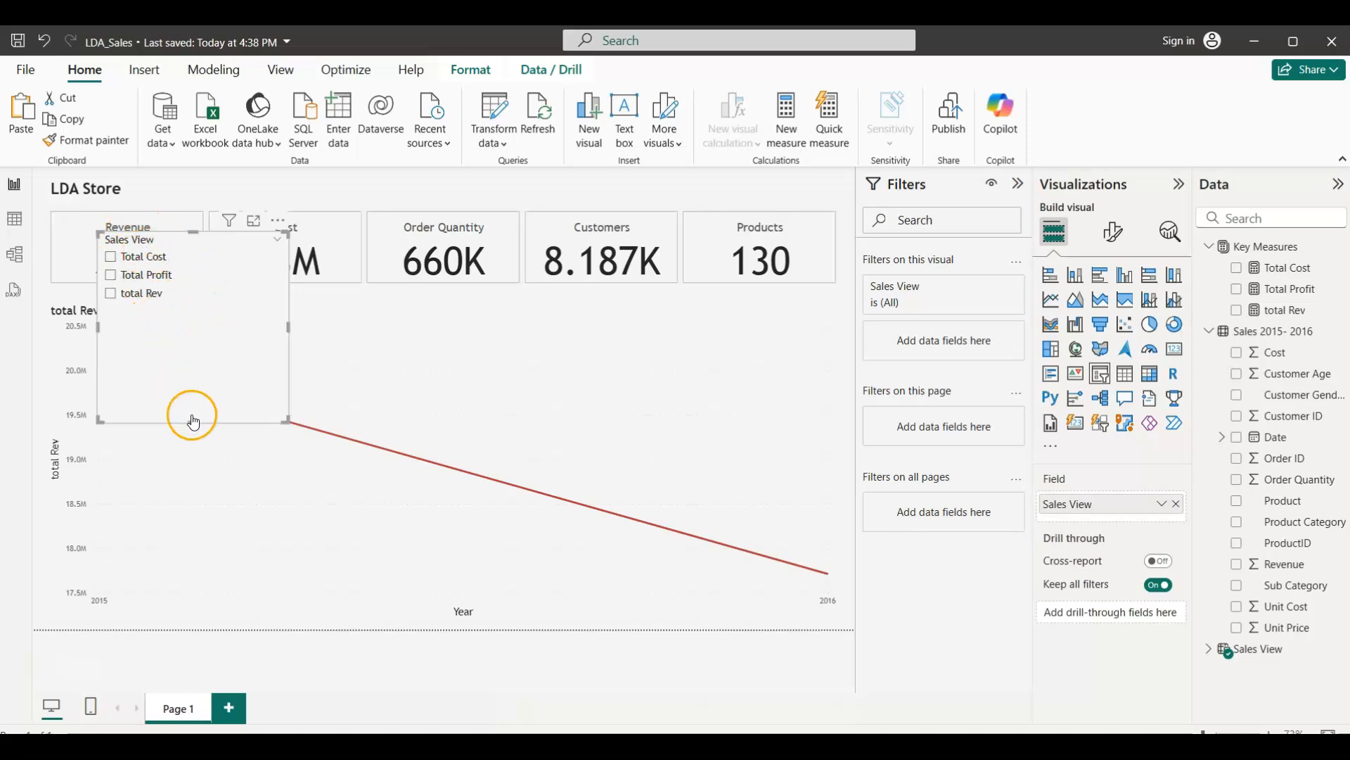
Shorten the Sales View slicer to fit its three options and set its style to Tile
left_click_drag(191, 422, 193, 317)
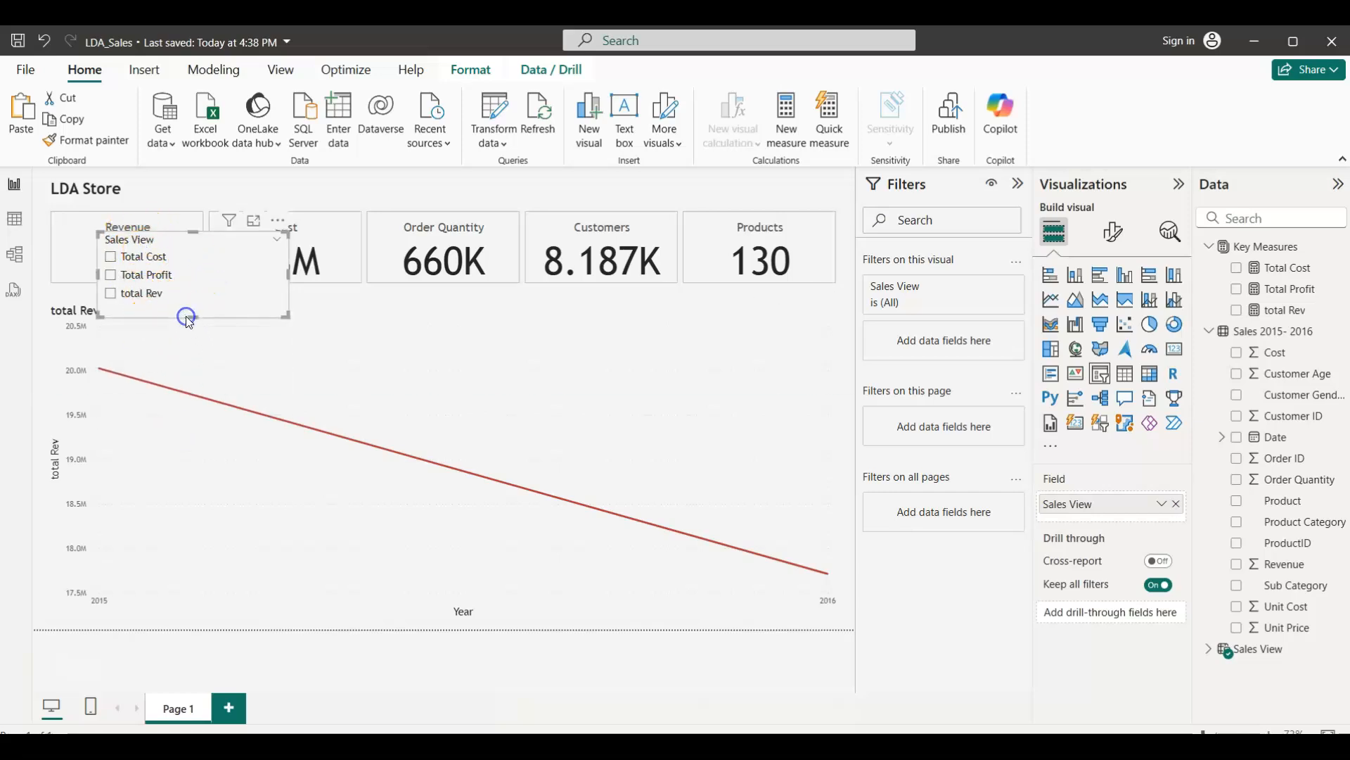
left_click(1113, 232)
left_click(1049, 362)
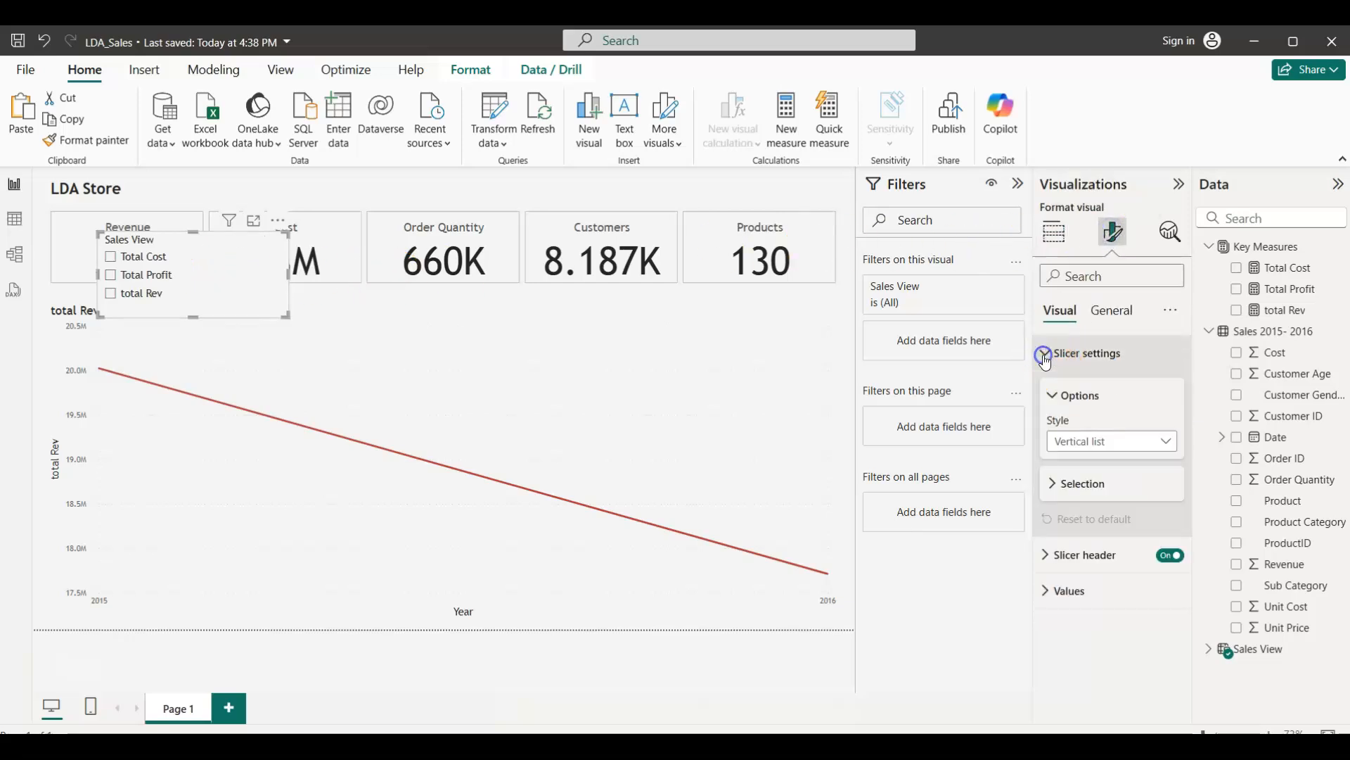
left_click(1162, 441)
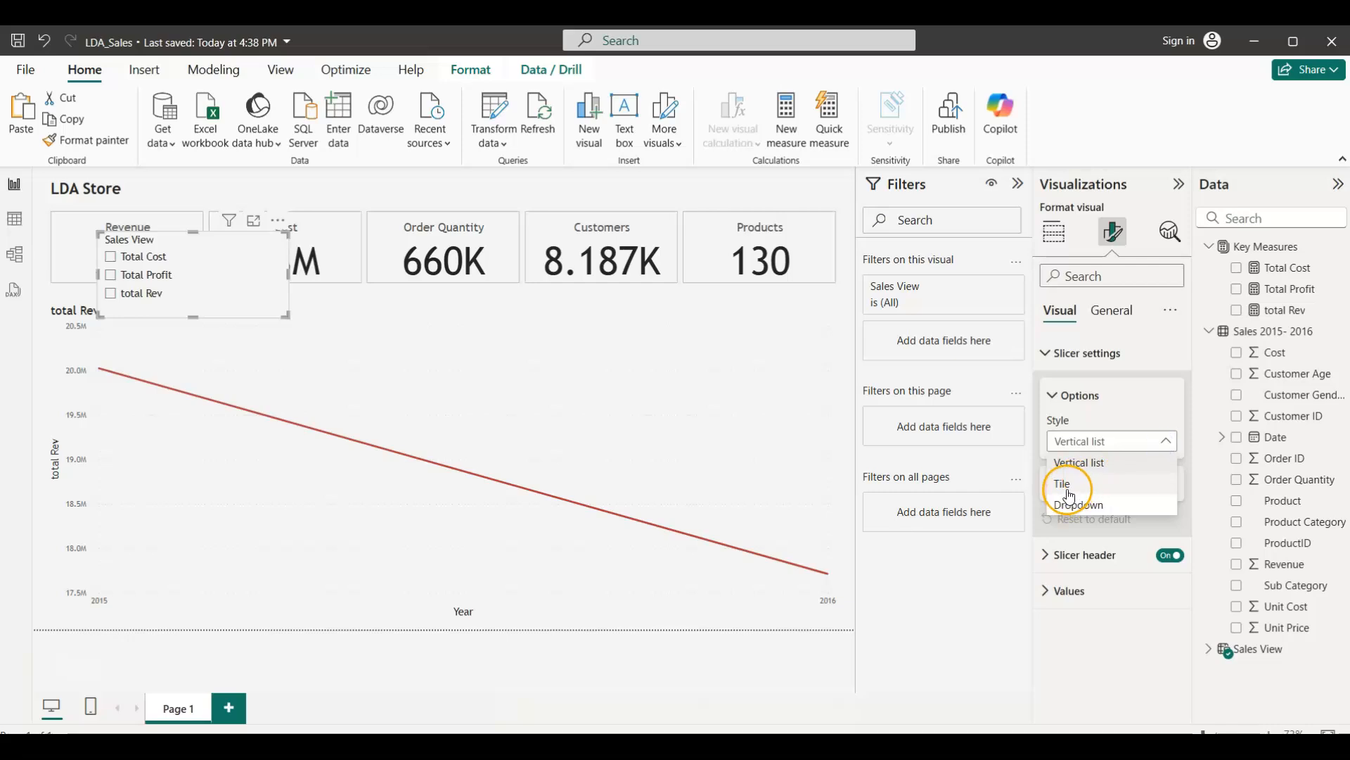
left_click(1066, 483)
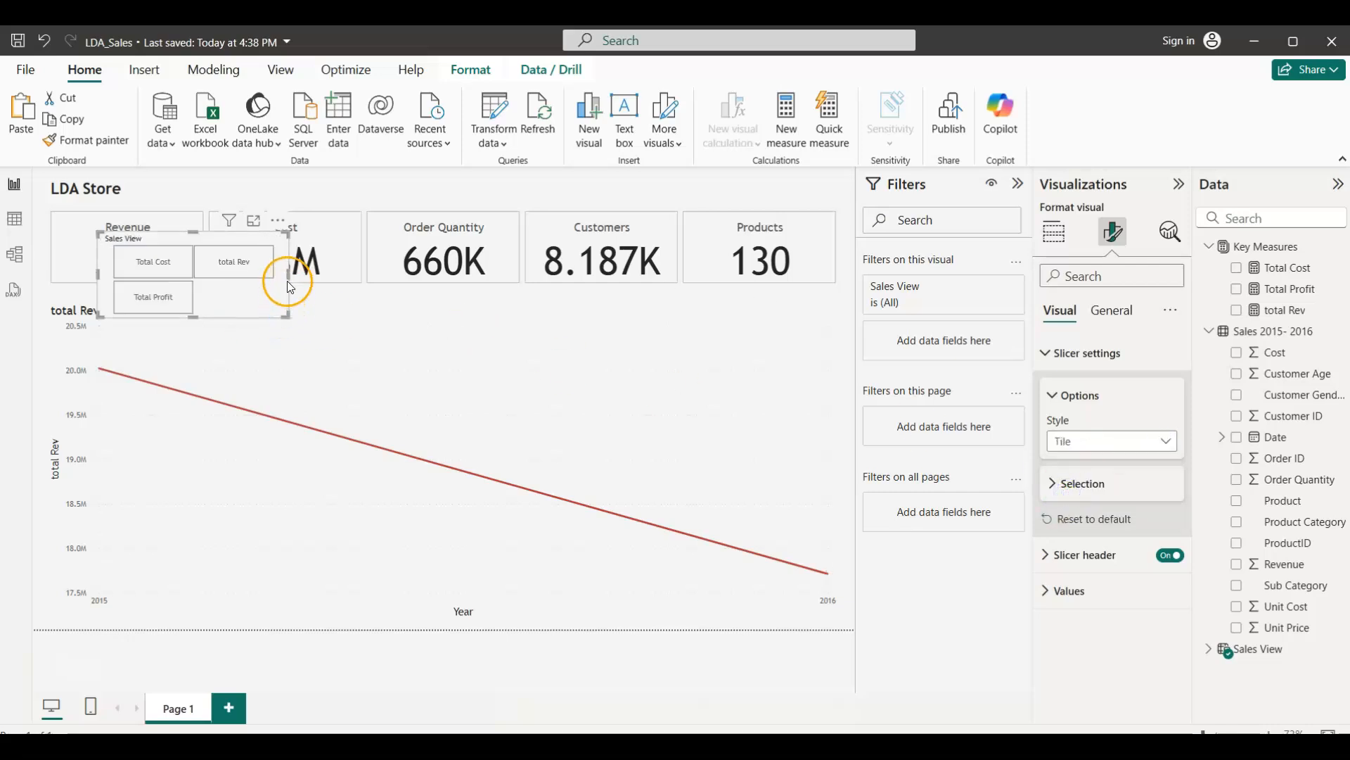
Widen the Sales View slicer into a single row of tiles, place it over the line chart's upper-right area and reduce its height
left_click_drag(287, 274, 432, 280)
left_click_drag(294, 241, 708, 322)
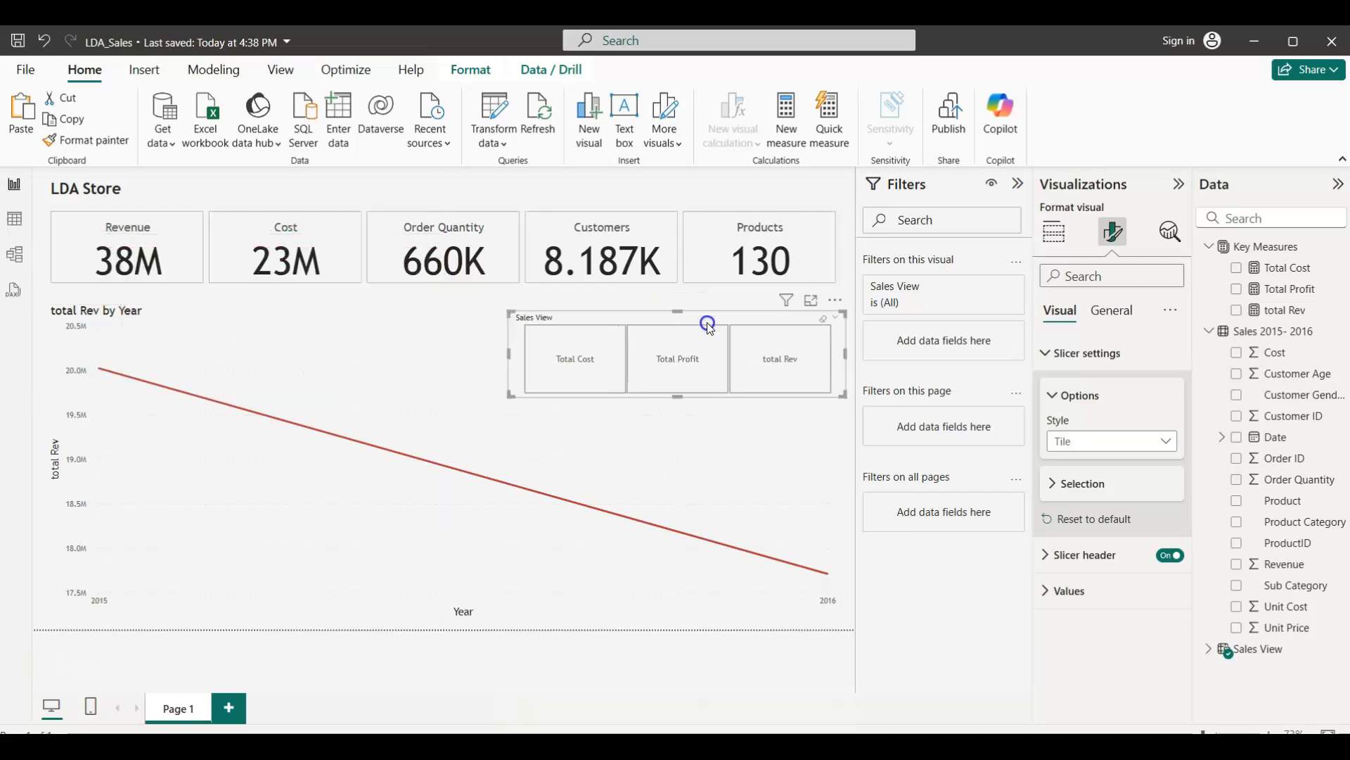
left_click_drag(672, 405, 677, 370)
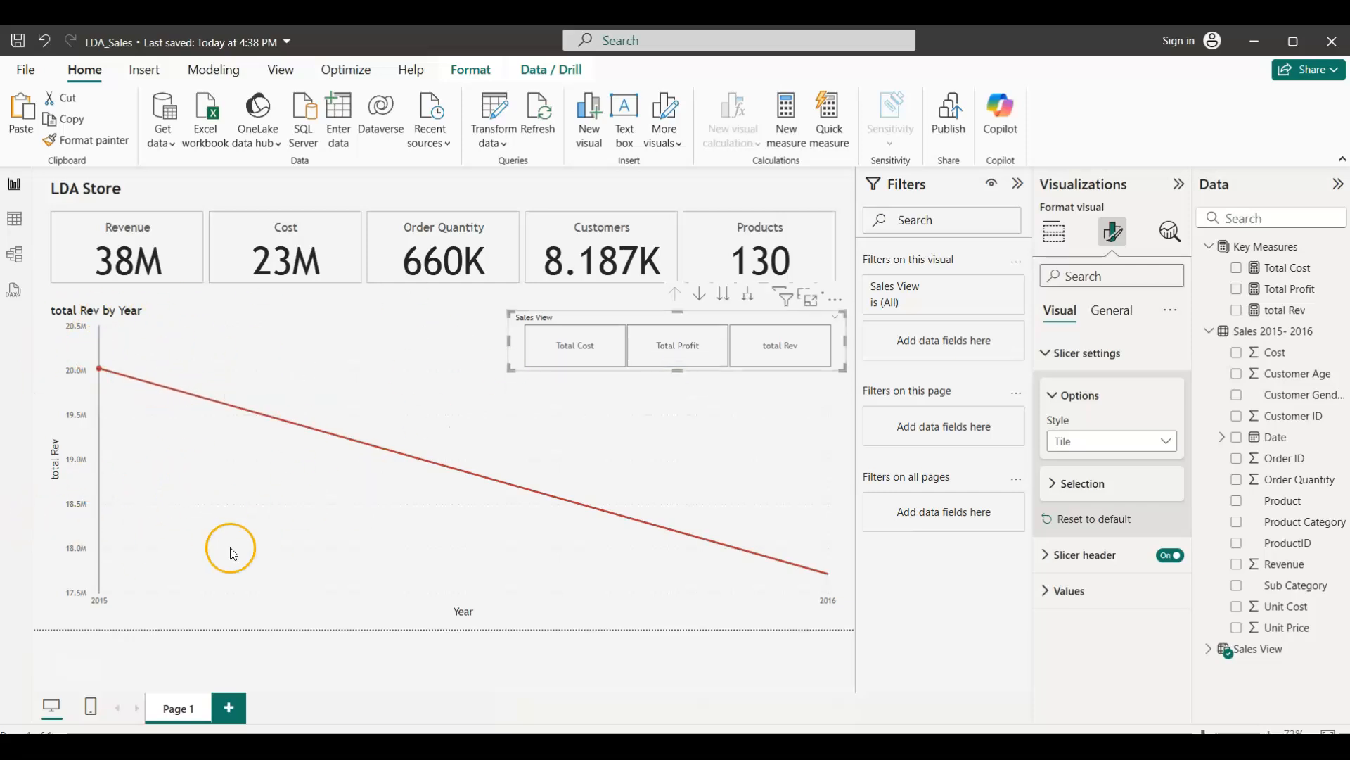
Replace total Rev on the line chart's Y-axis with the Sales View field parameter
mouse_move(242, 555)
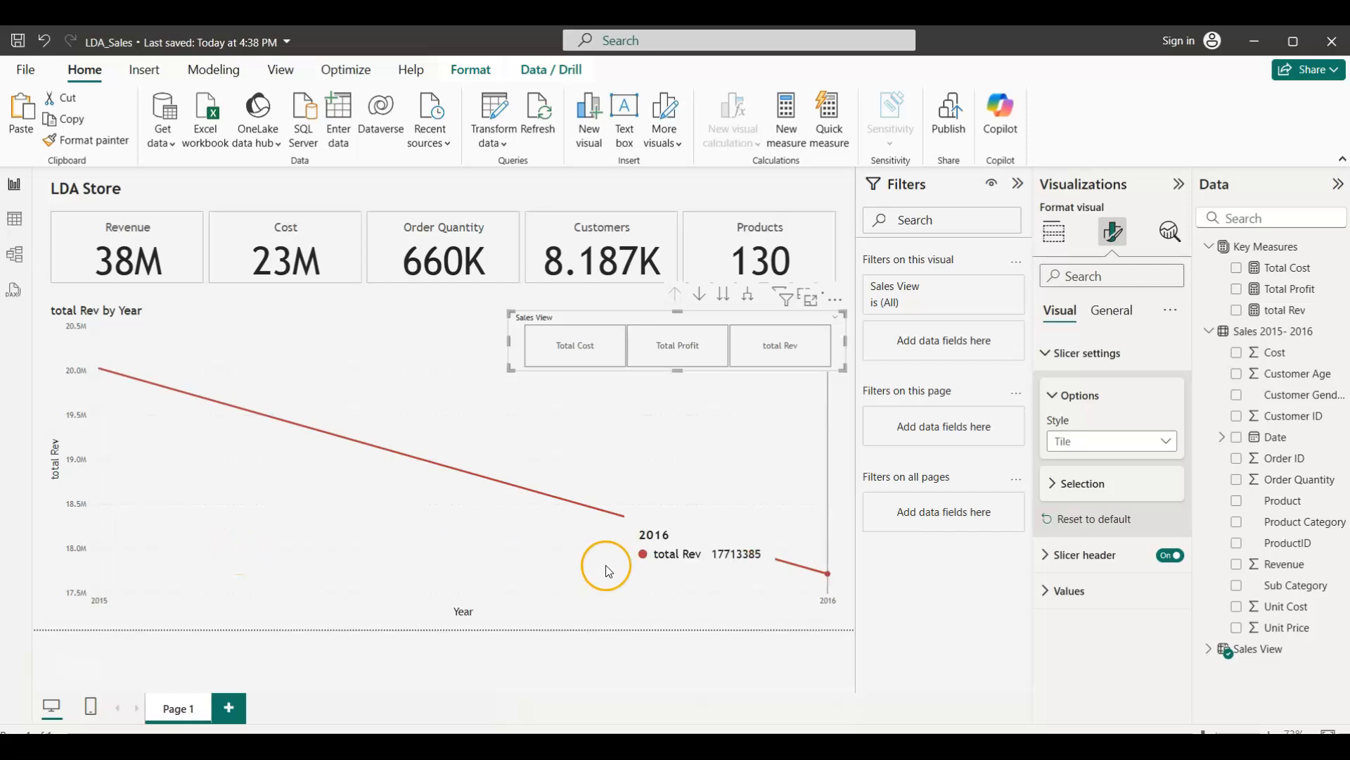
left_click(786, 614)
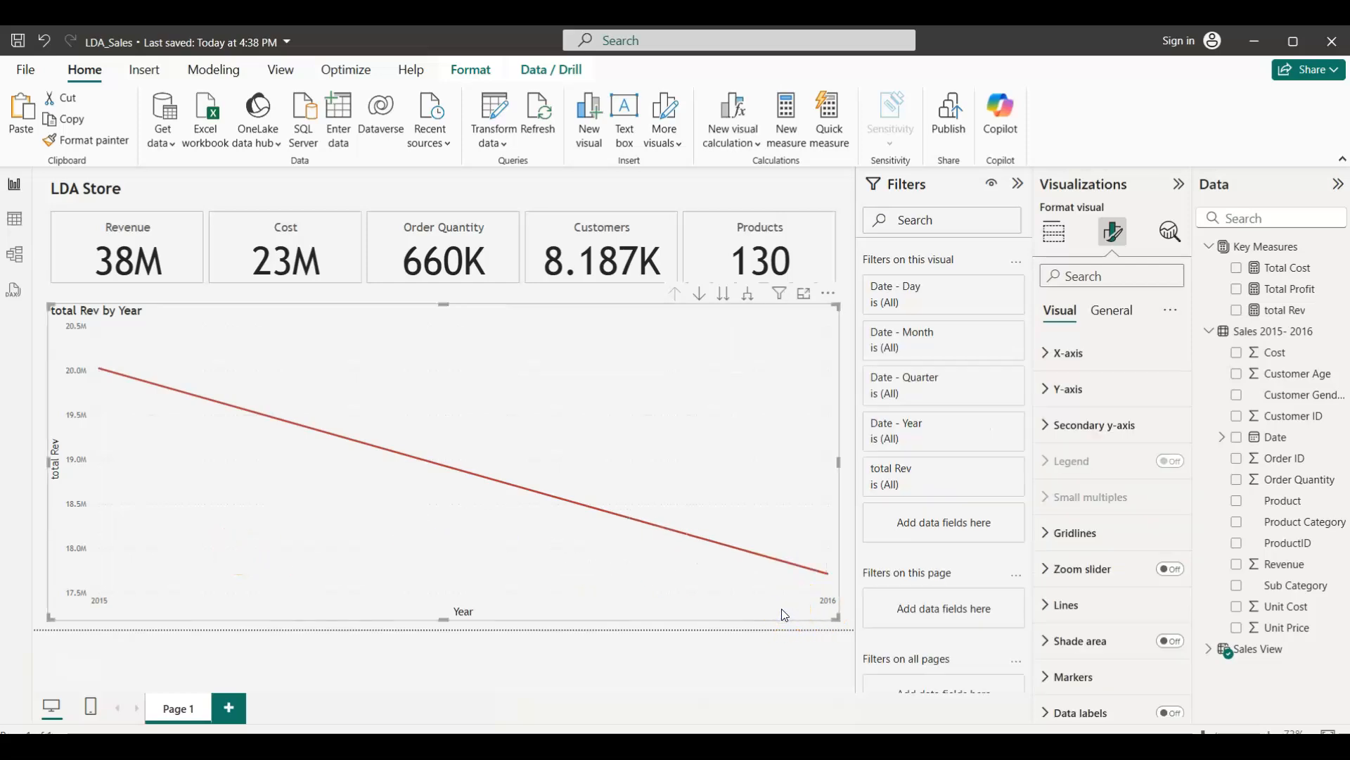
left_click(1057, 236)
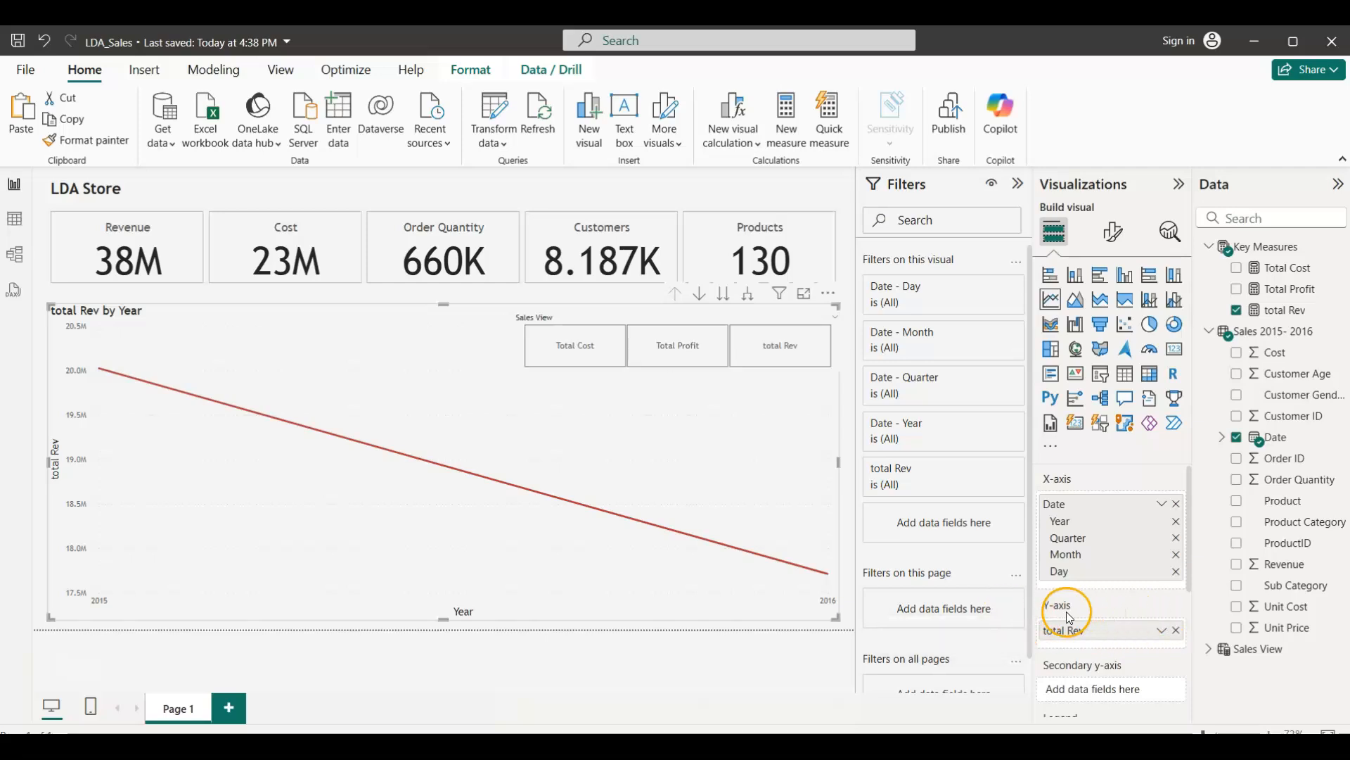
left_click(1182, 633)
left_click(1209, 647)
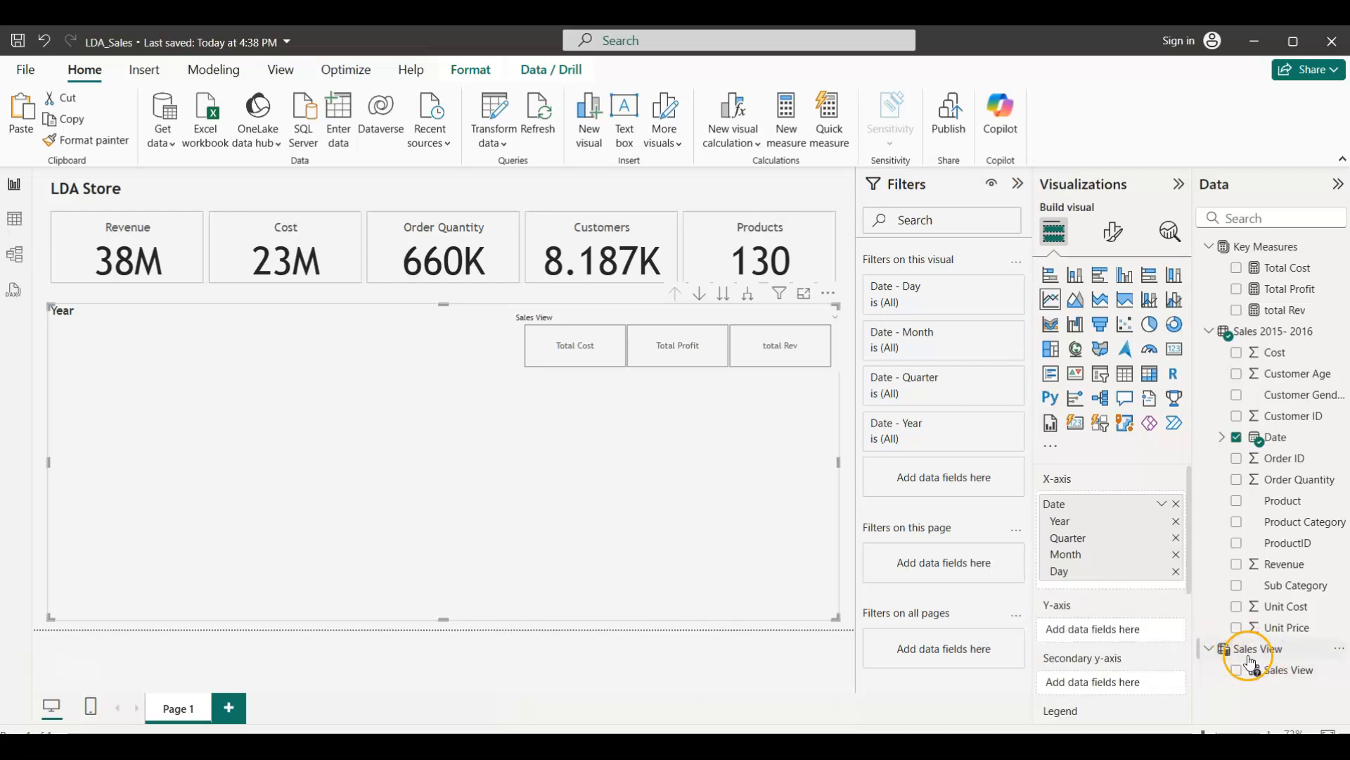
left_click_drag(1263, 668, 1118, 633)
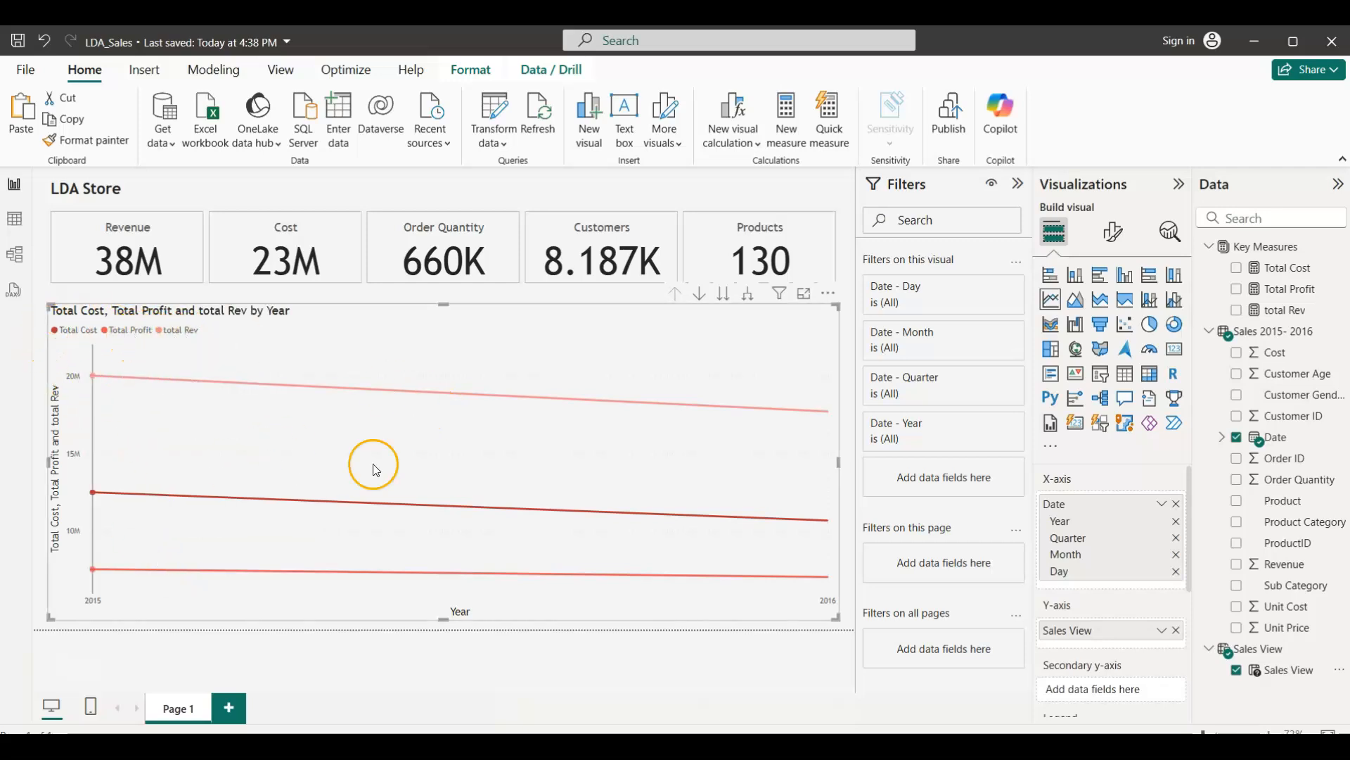
left_click(840, 189)
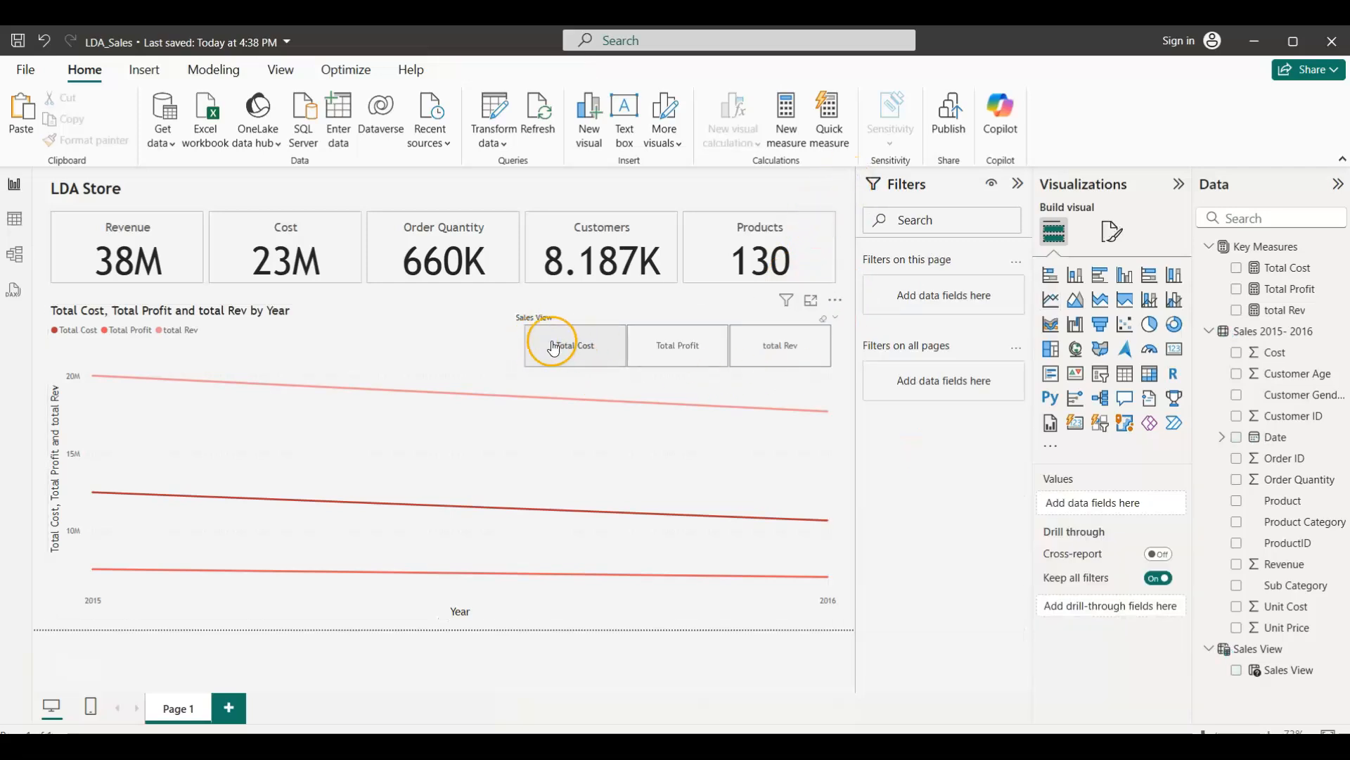
Test the Sales View slicer by switching the line chart to Total Cost, Total Profit and total Rev in turn
left_click(597, 348)
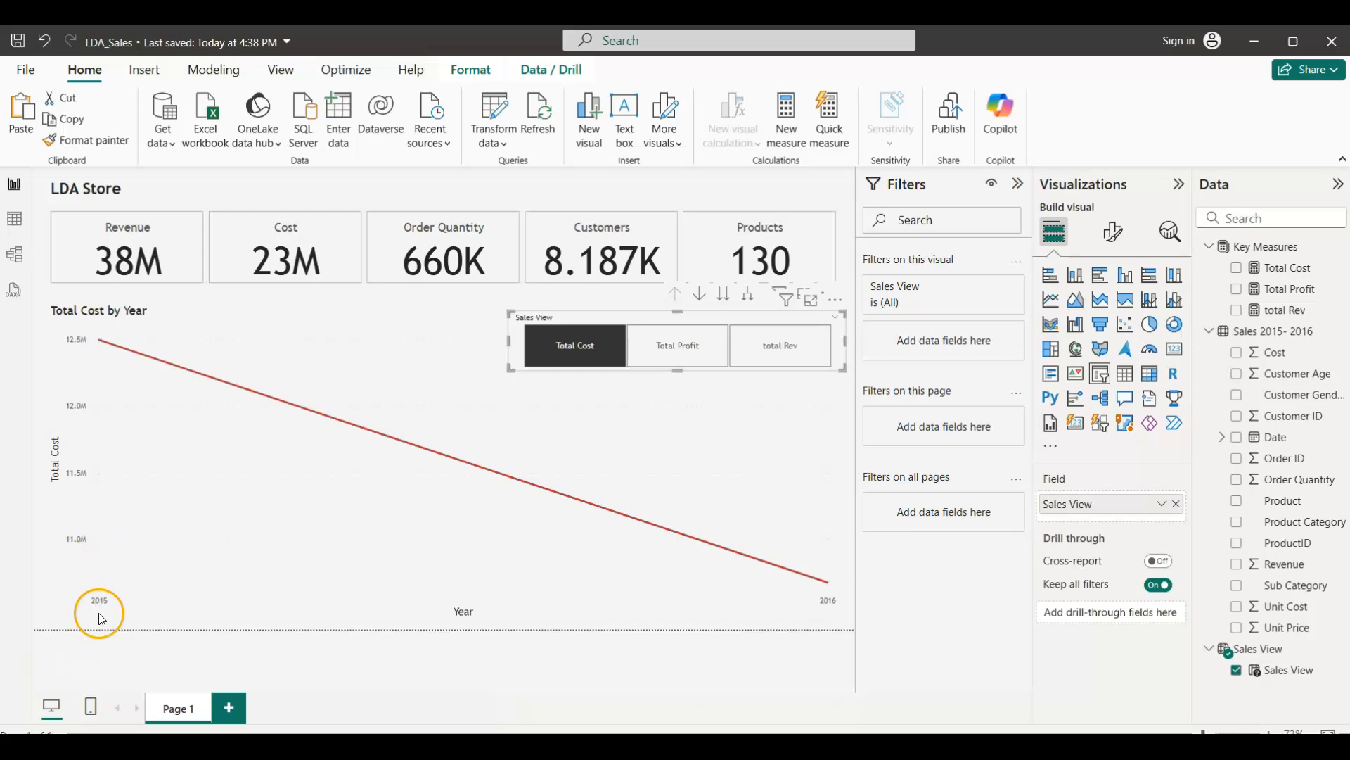
left_click(656, 350)
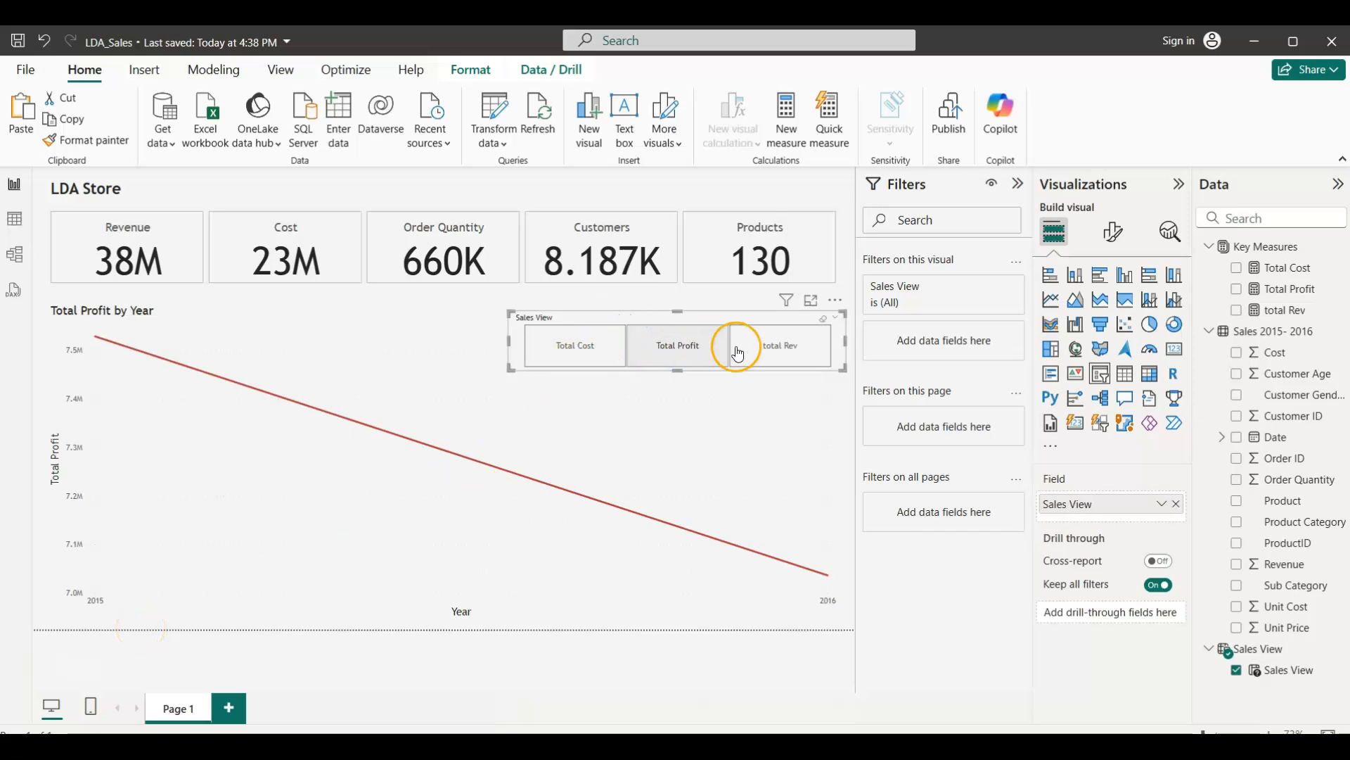
left_click(761, 351)
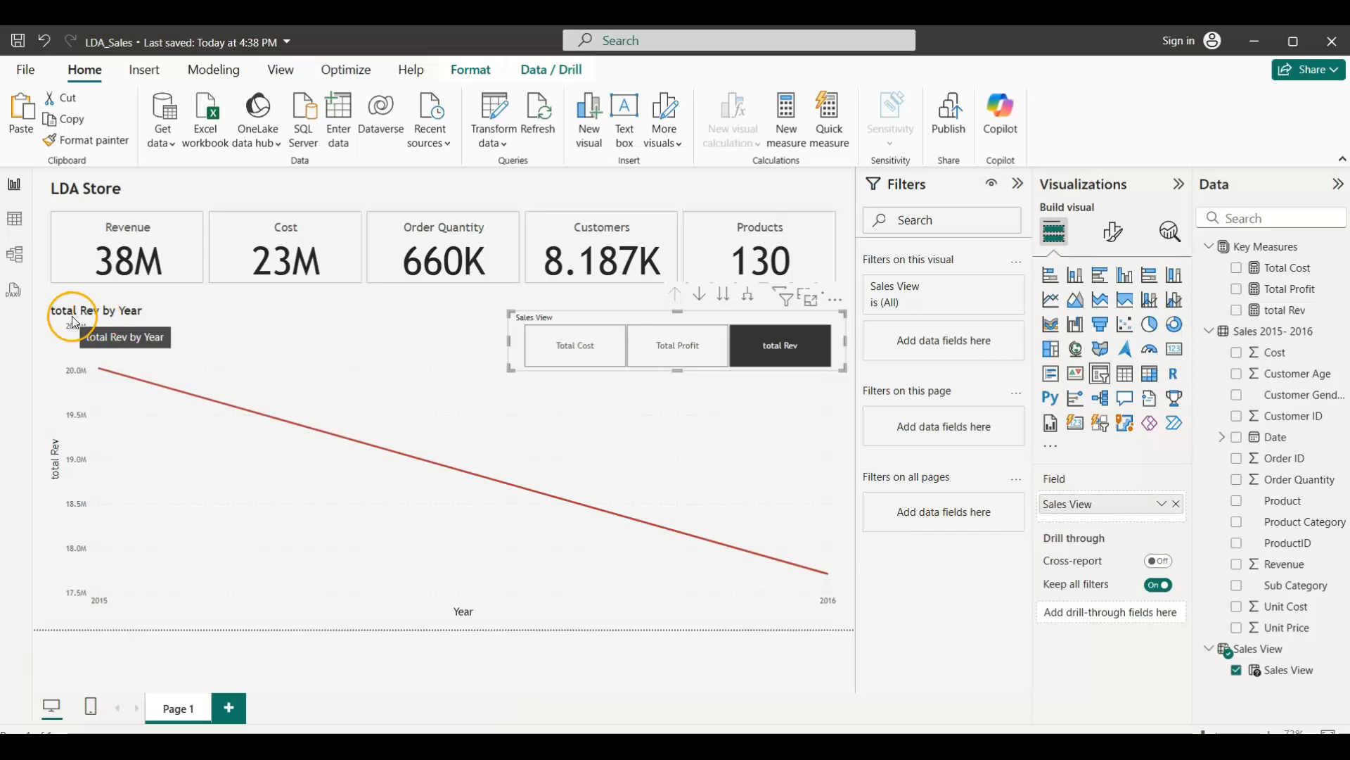
Switch the line chart through Total Profit, Total Cost and total Rev again, leaving the Sales View slicer on Total Profit
left_click(659, 342)
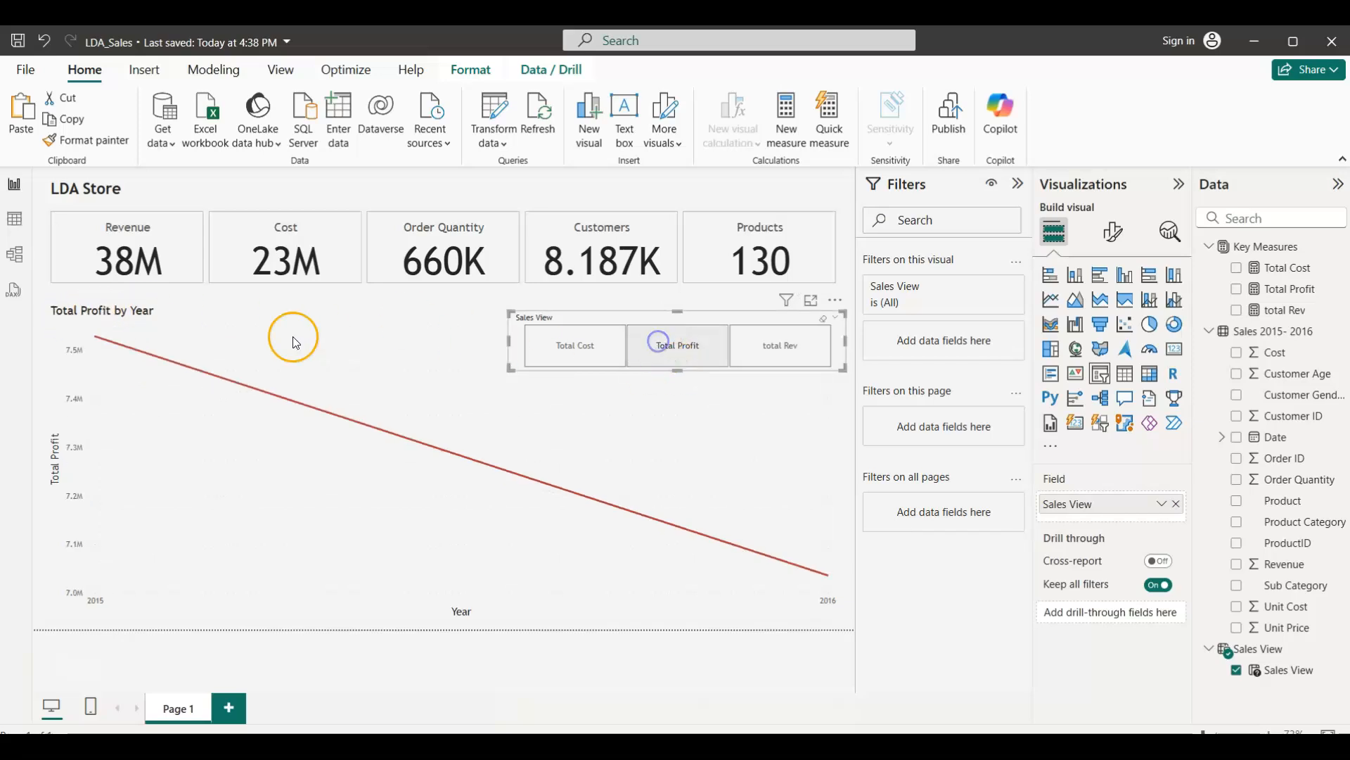
left_click(593, 347)
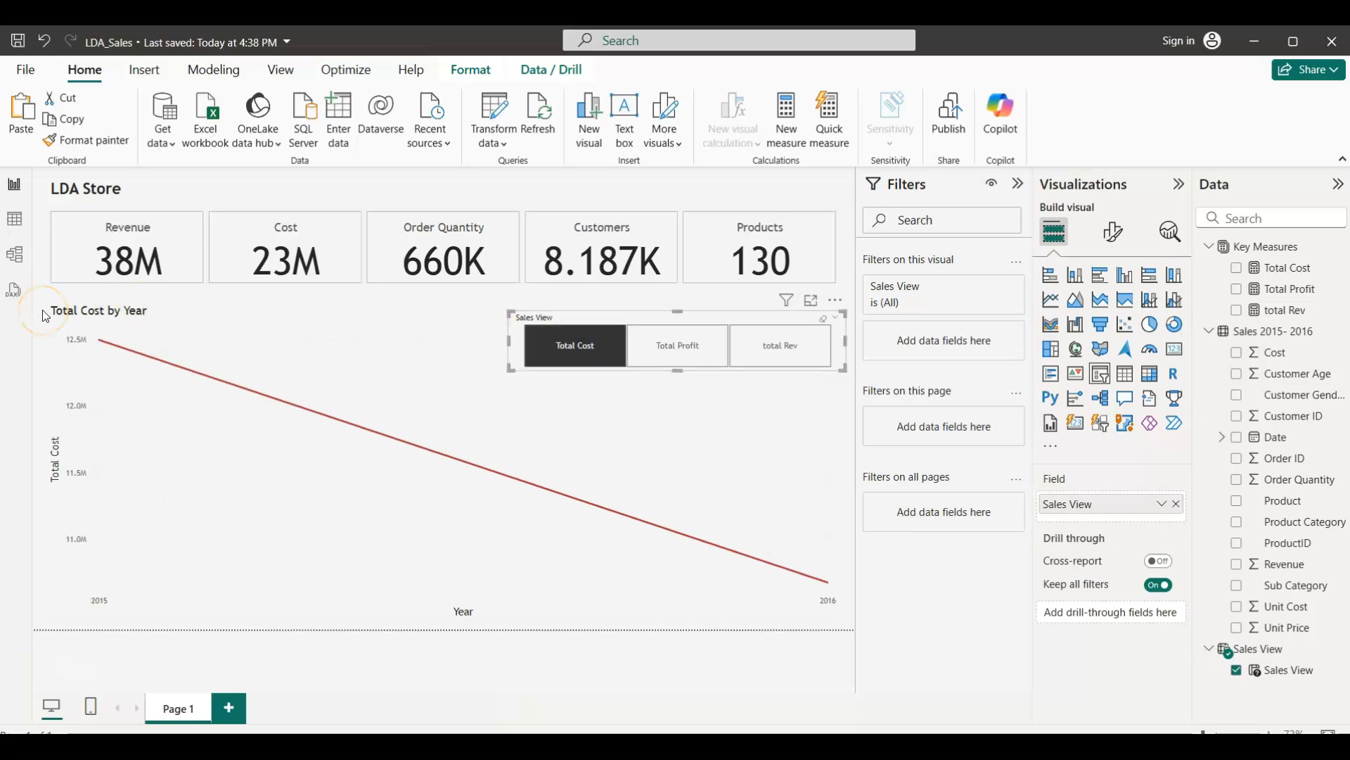
left_click(748, 349)
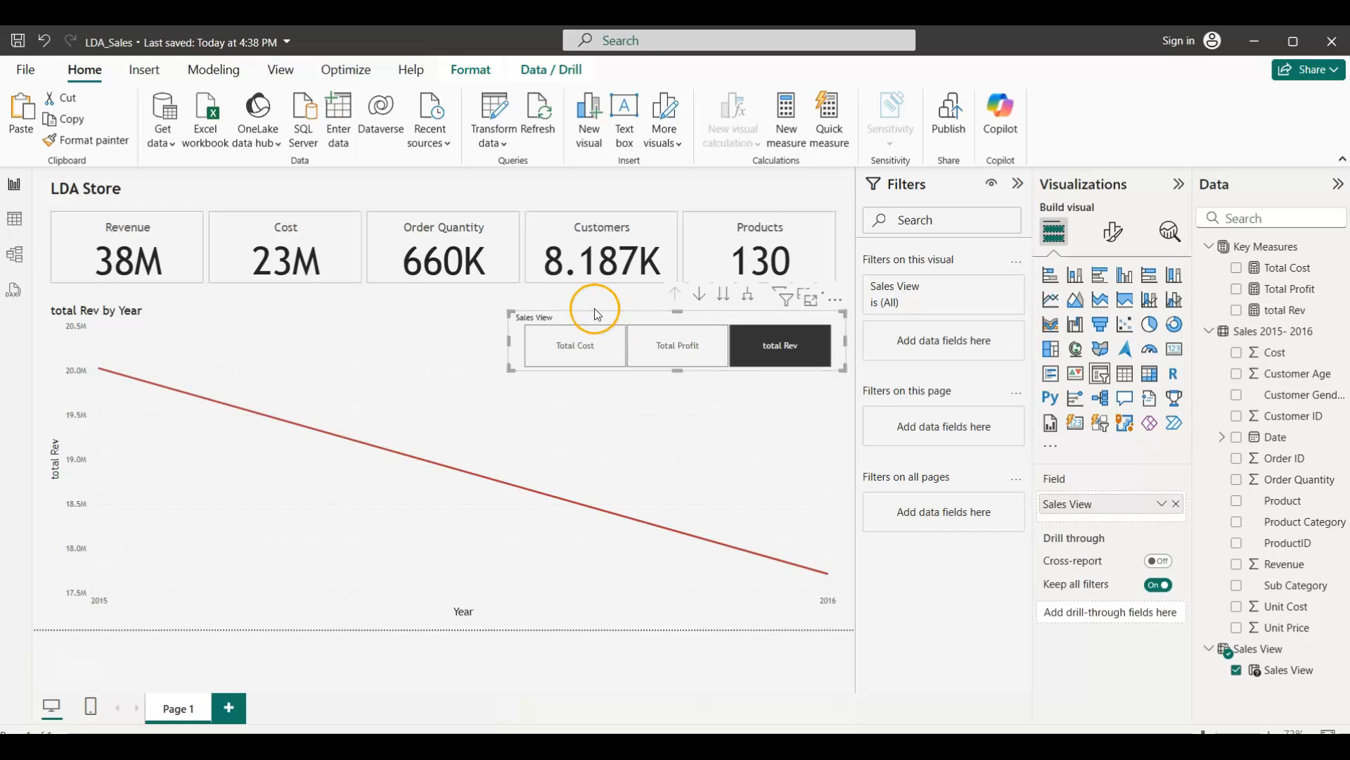
left_click(674, 345)
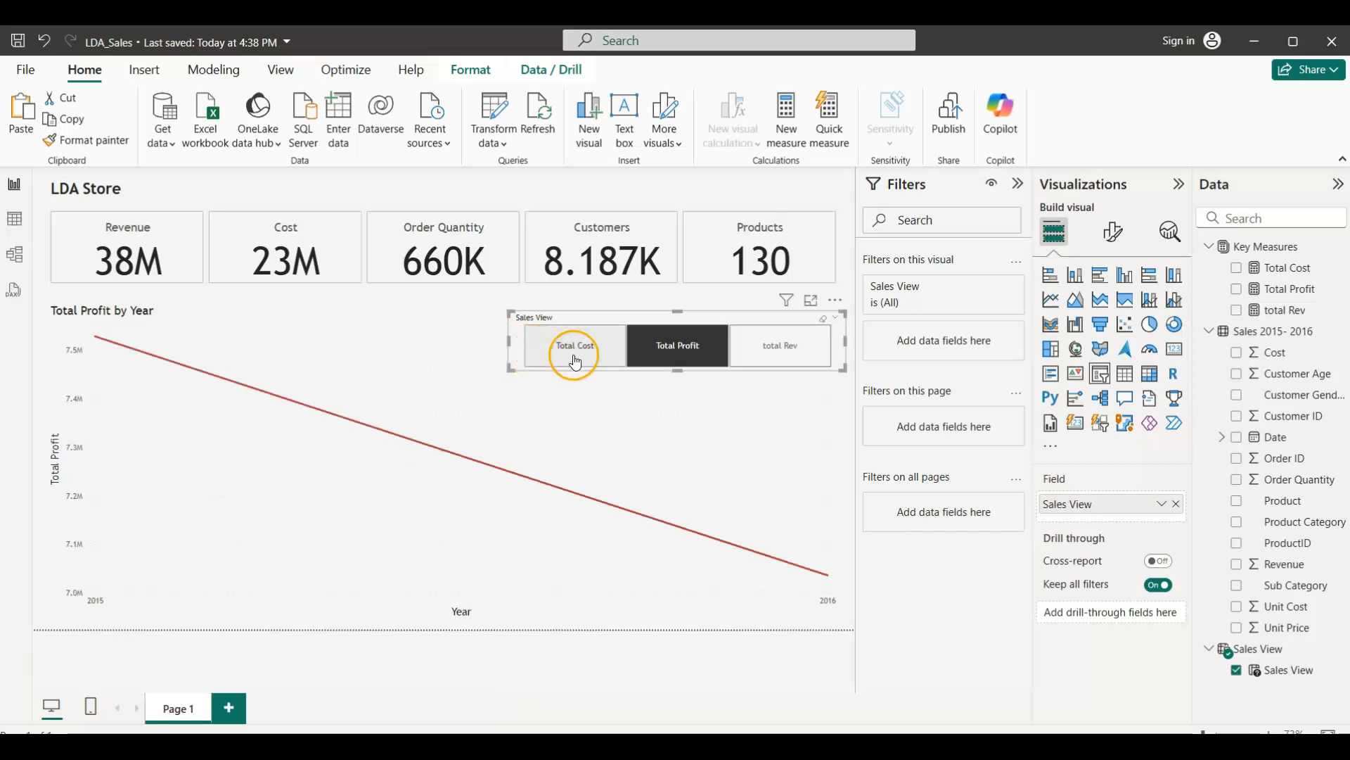
mouse_move(315, 380)
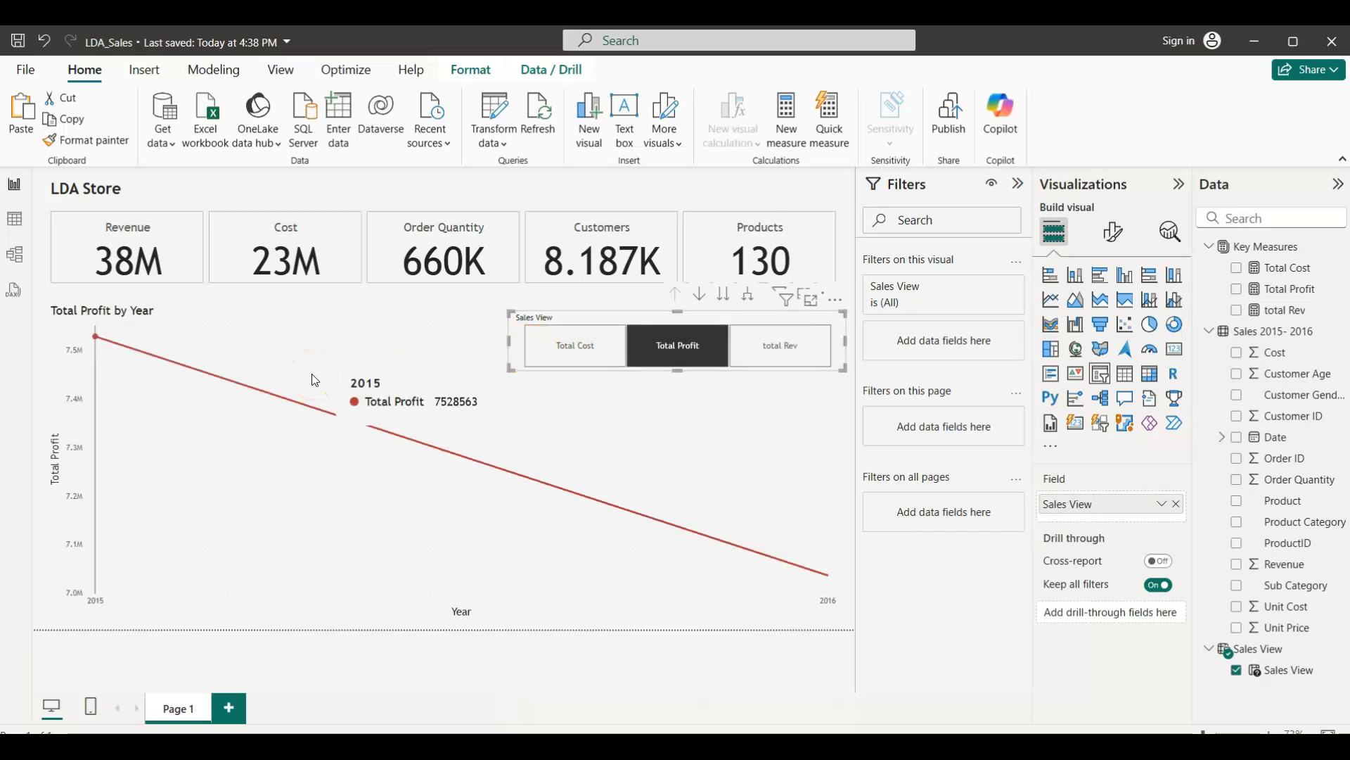